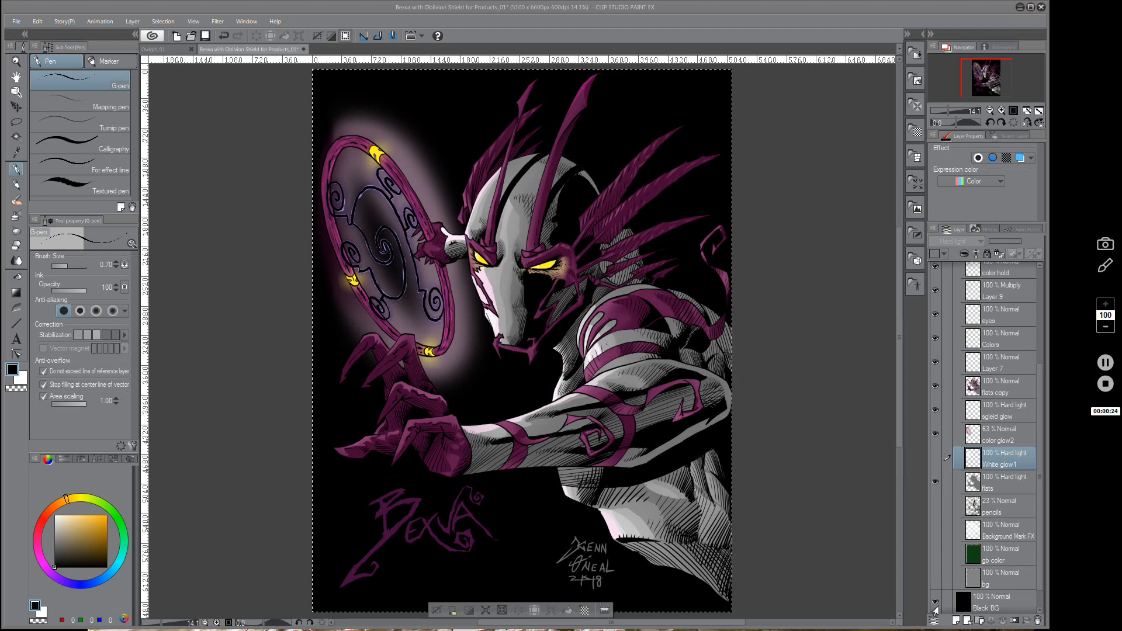
# Step: Hide the Black BG layer and briefly preview the gb color, Background Mark FX and pencils layers before hiding them again
pyautogui.click(934, 602)
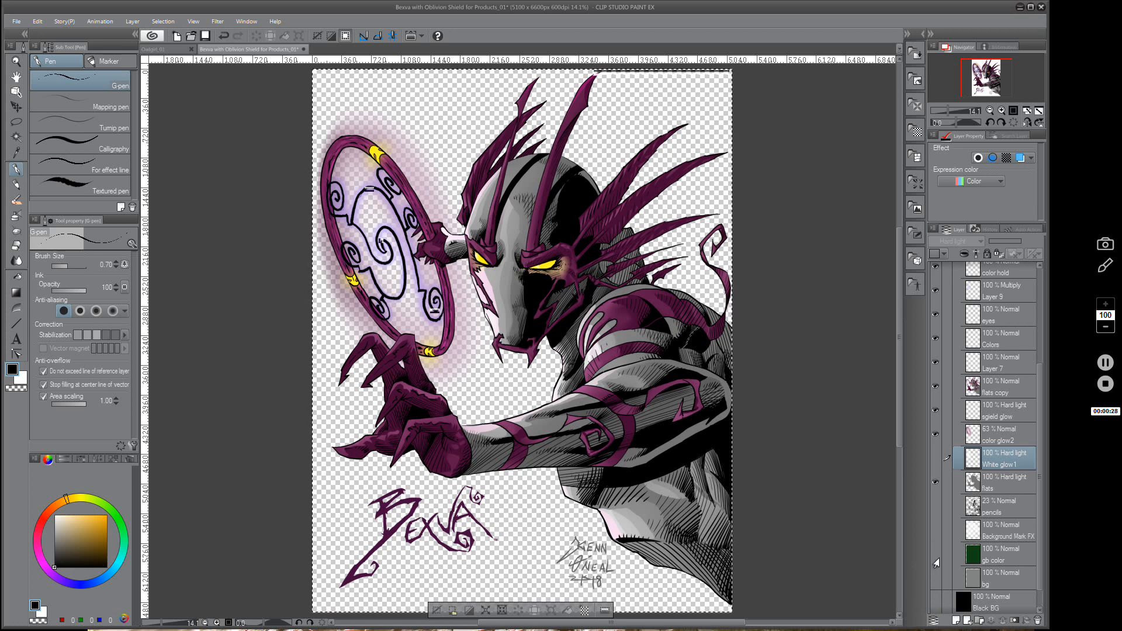
pyautogui.moveTo(935, 553); pyautogui.dragTo(934, 533)
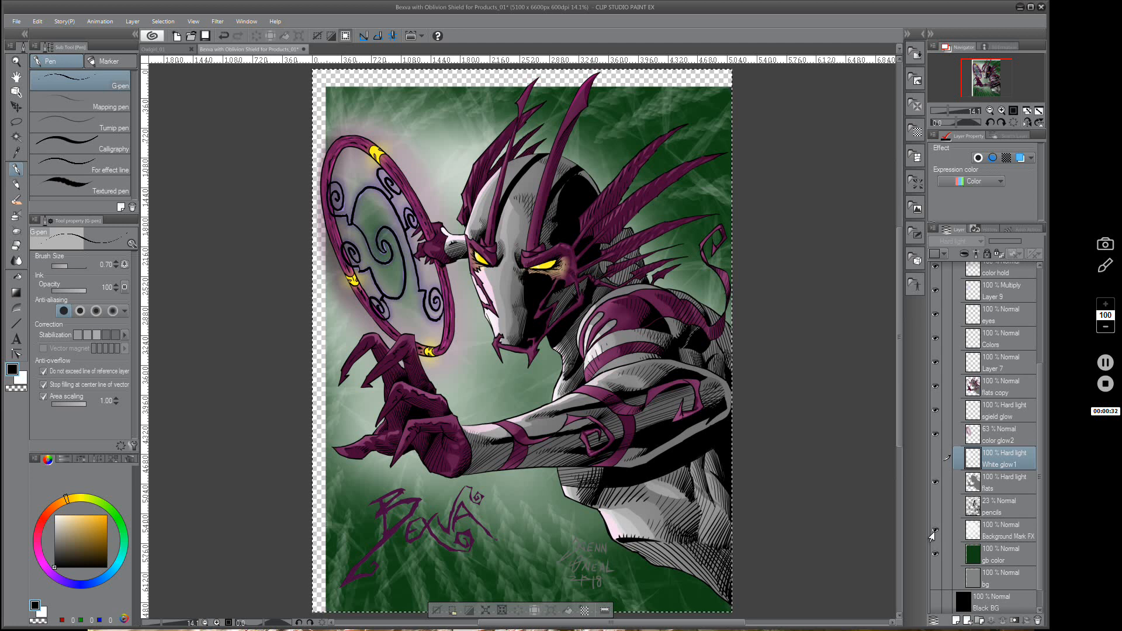
pyautogui.click(934, 509)
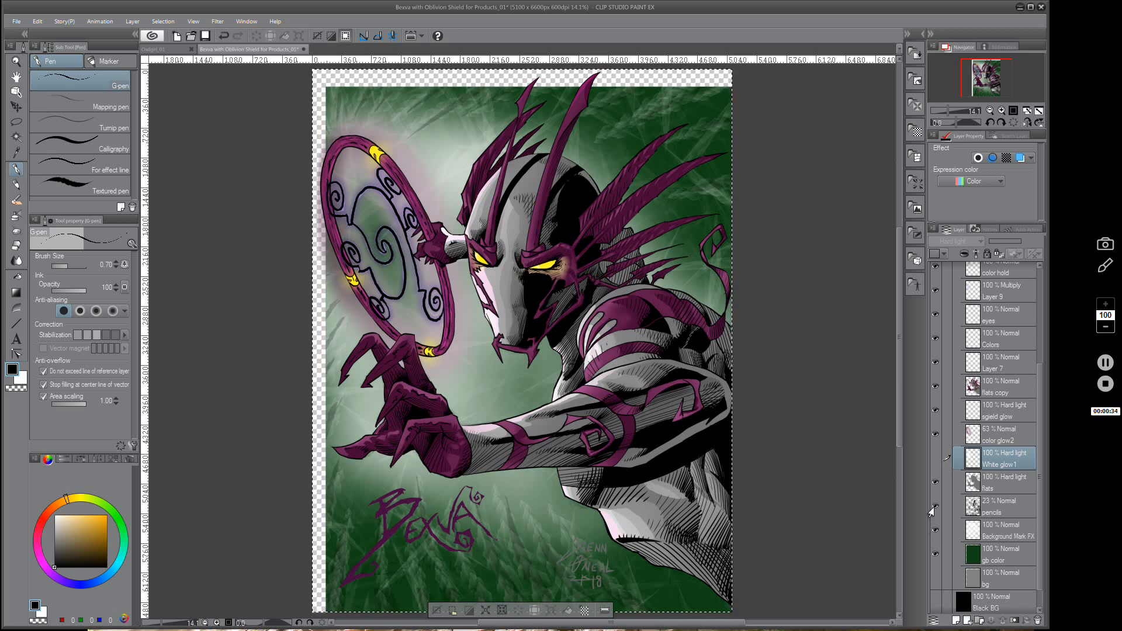
pyautogui.click(934, 508)
pyautogui.click(933, 531)
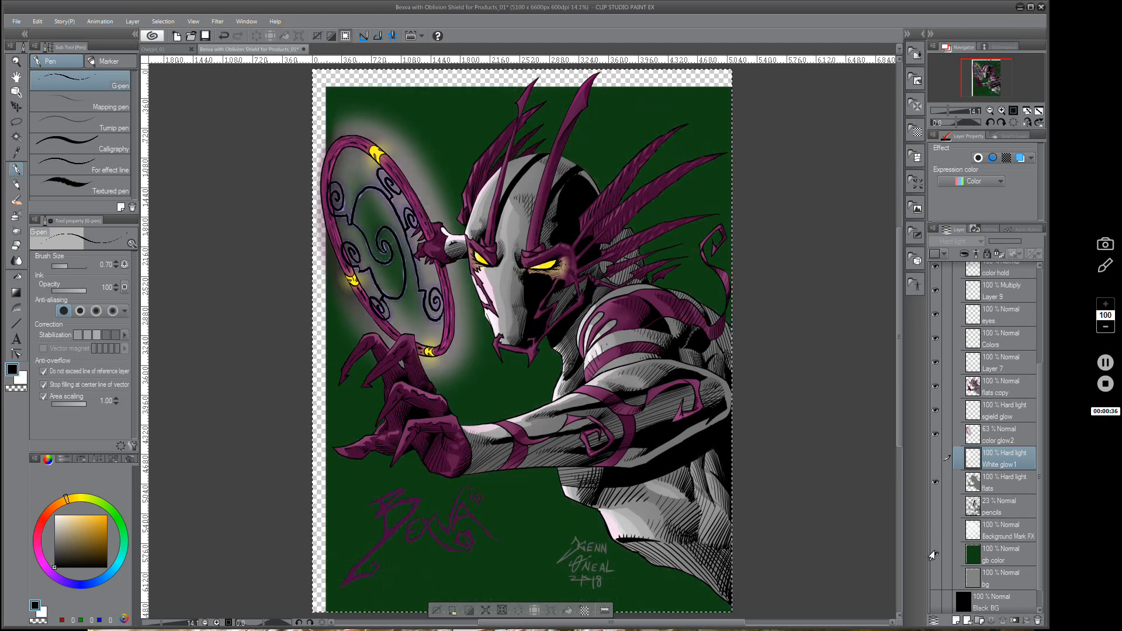
pyautogui.click(933, 554)
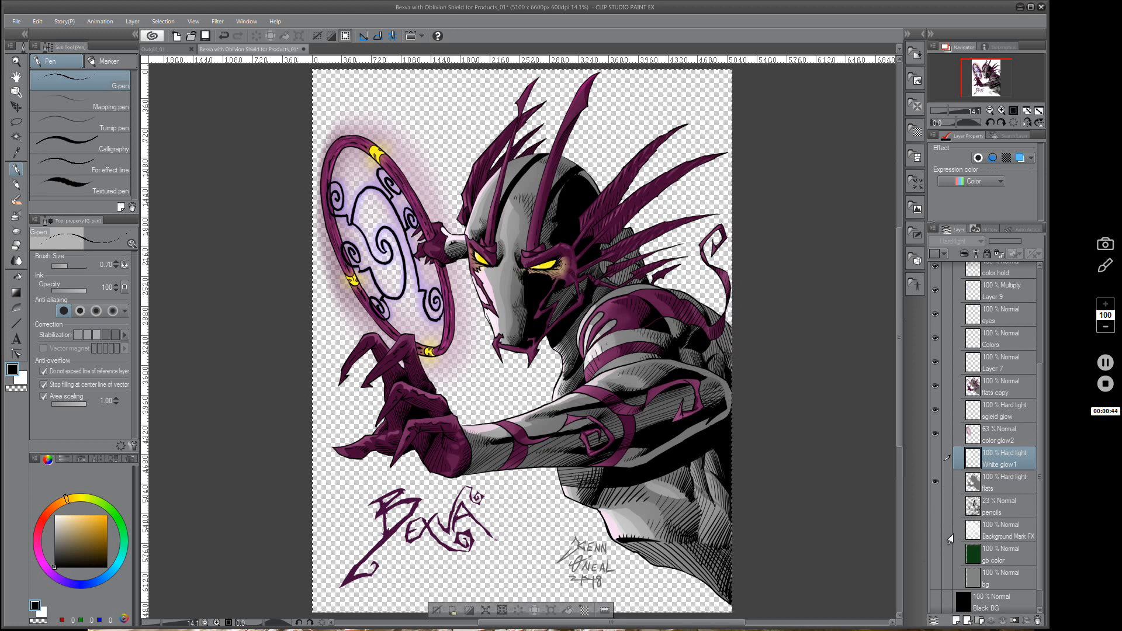
# Step: Add a new layer directly above Black BG and fill it with white
pyautogui.click(990, 608)
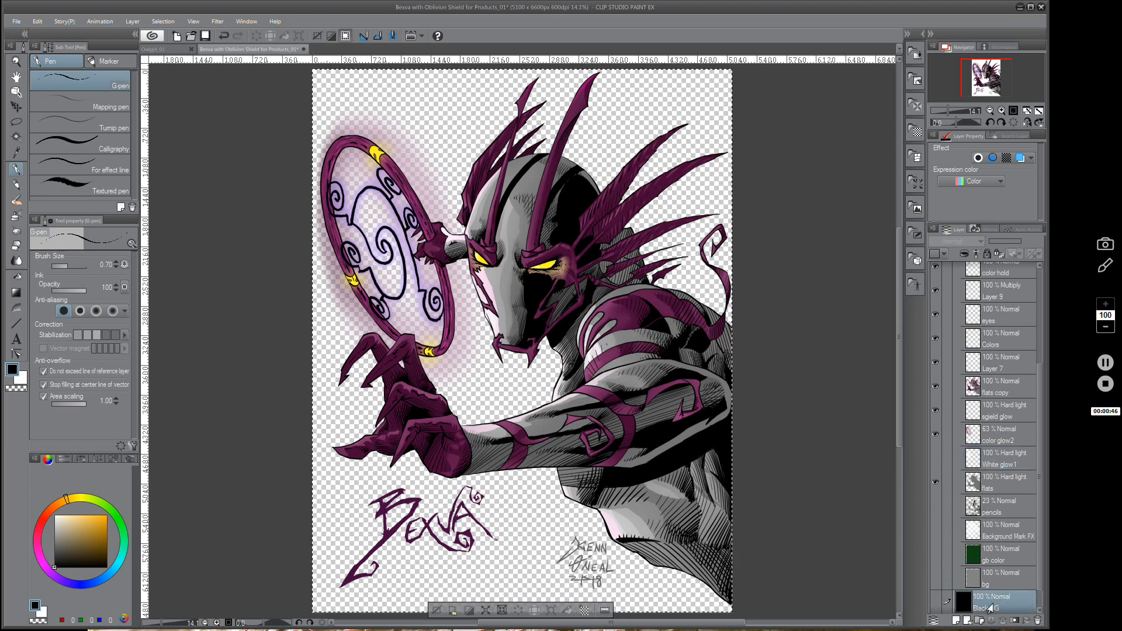
pyautogui.click(954, 622)
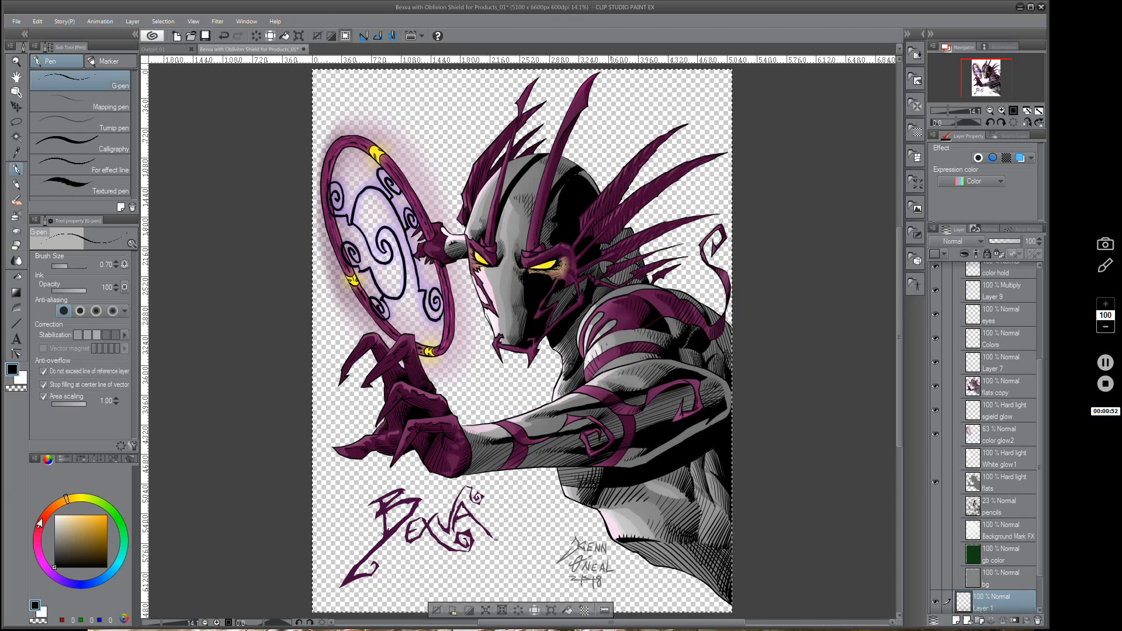
pyautogui.moveTo(55, 541); pyautogui.dragTo(44, 515)
pyautogui.click(566, 611)
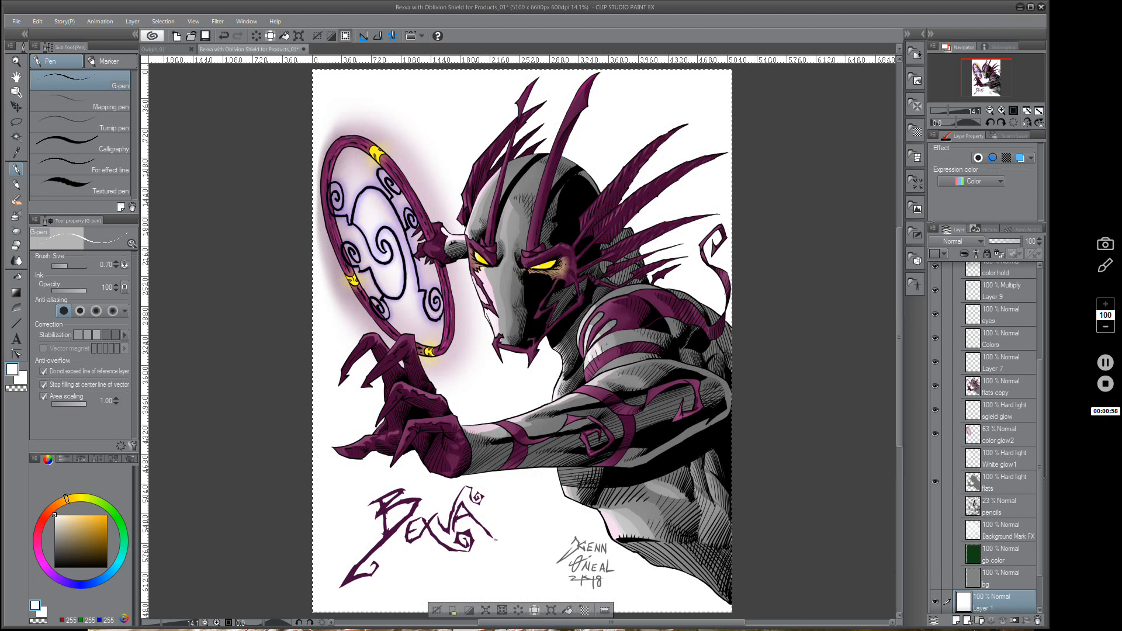
# Step: Add another layer above the white one and fill it with mid grey (RGB 125)
pyautogui.click(955, 619)
pyautogui.click(52, 545)
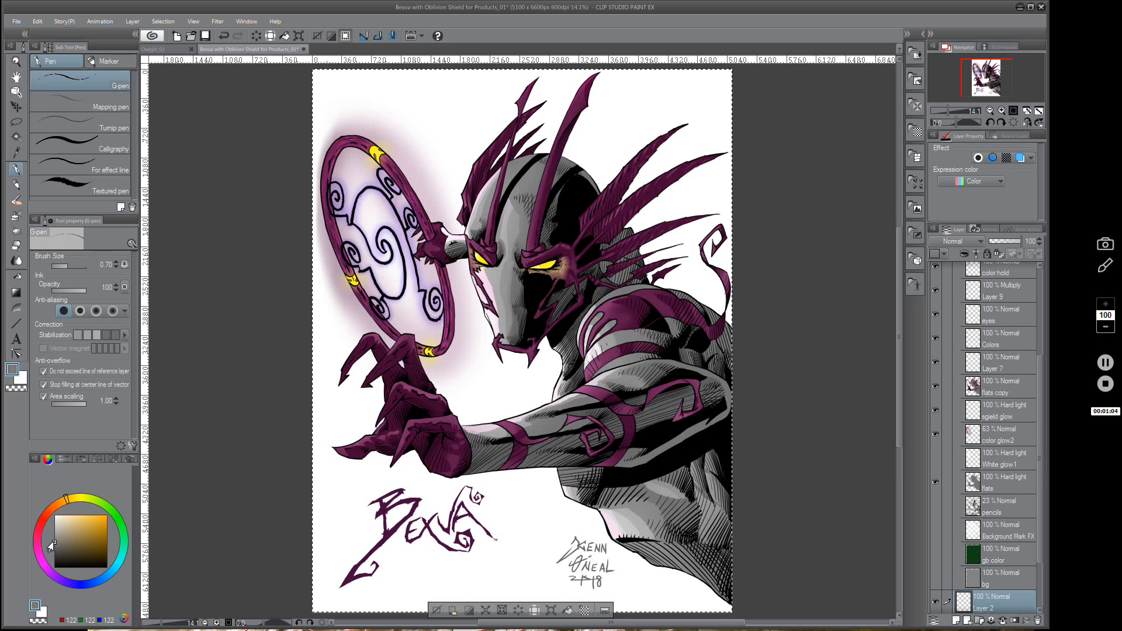
pyautogui.click(55, 542)
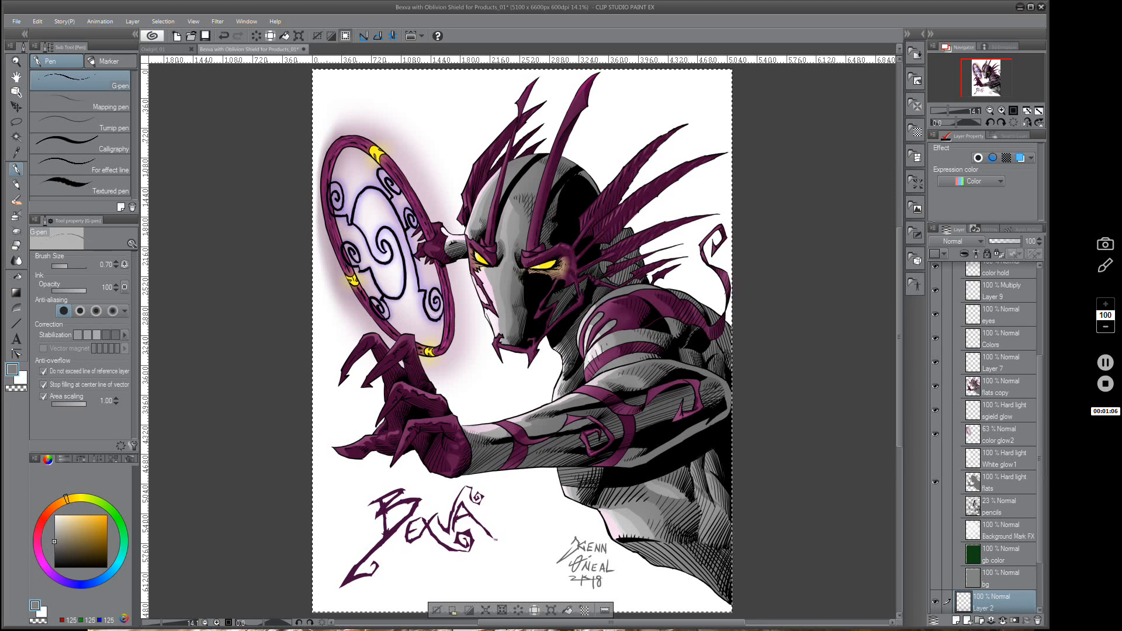
pyautogui.click(568, 611)
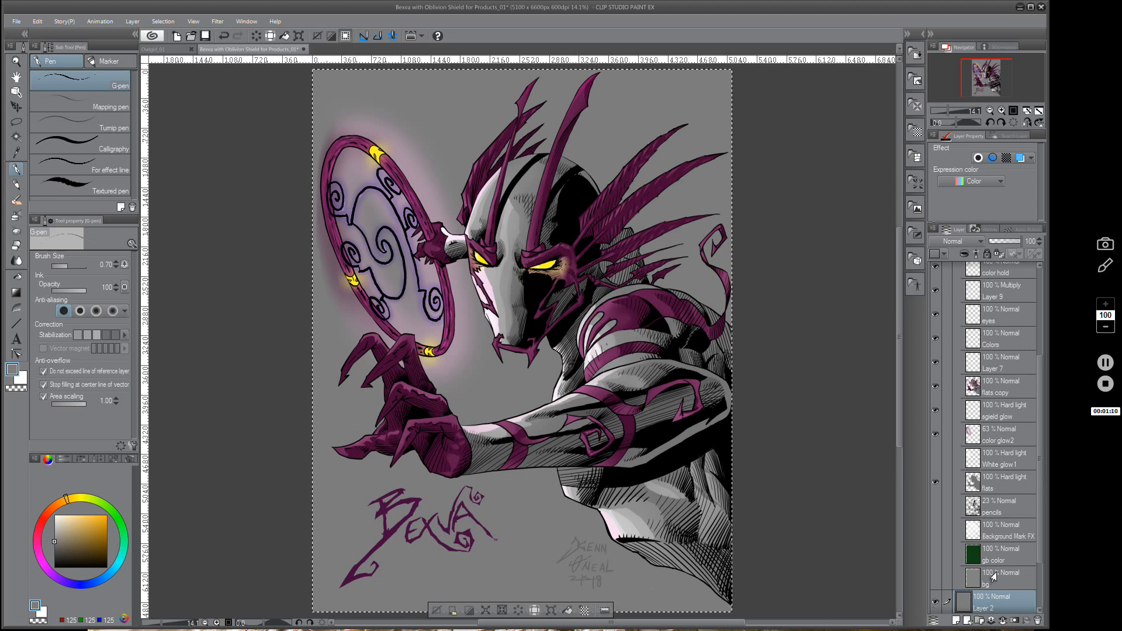
# Step: Select the Black BG layer and hide both the white Layer 1 and the grey Layer 2
pyautogui.moveTo(1035, 510); pyautogui.dragTo(1040, 571)
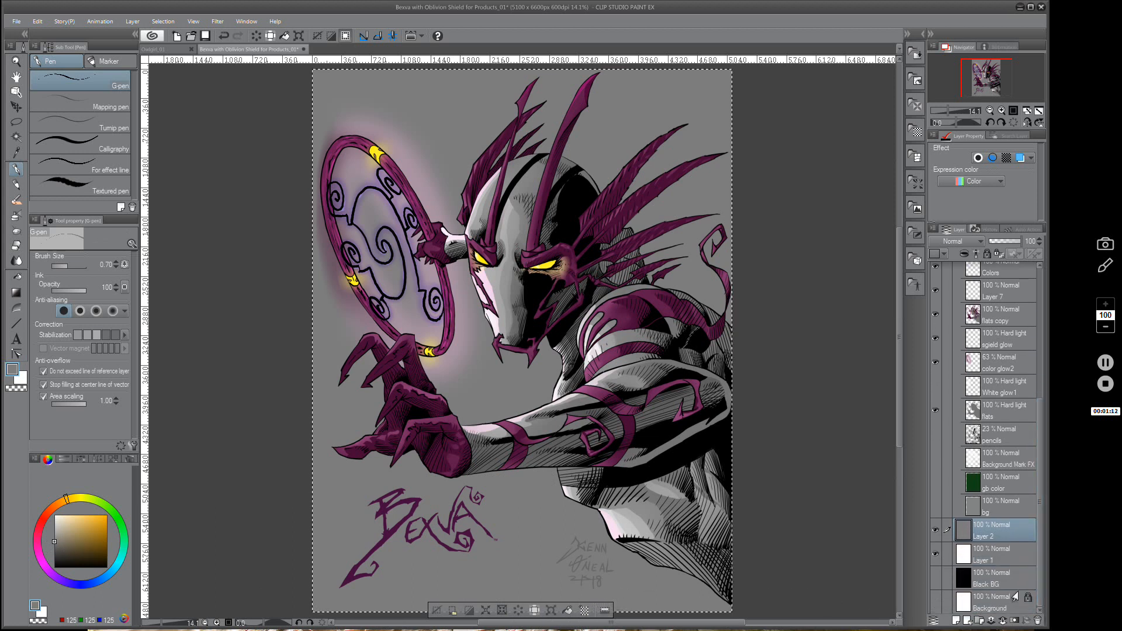
pyautogui.click(989, 584)
pyautogui.click(935, 554)
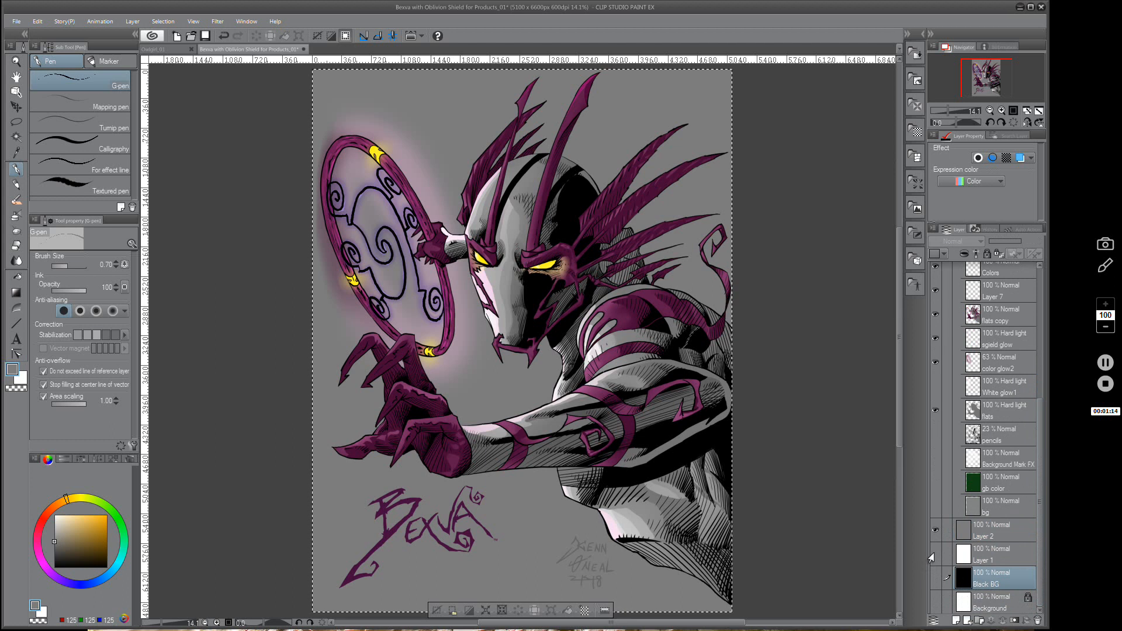
pyautogui.click(934, 530)
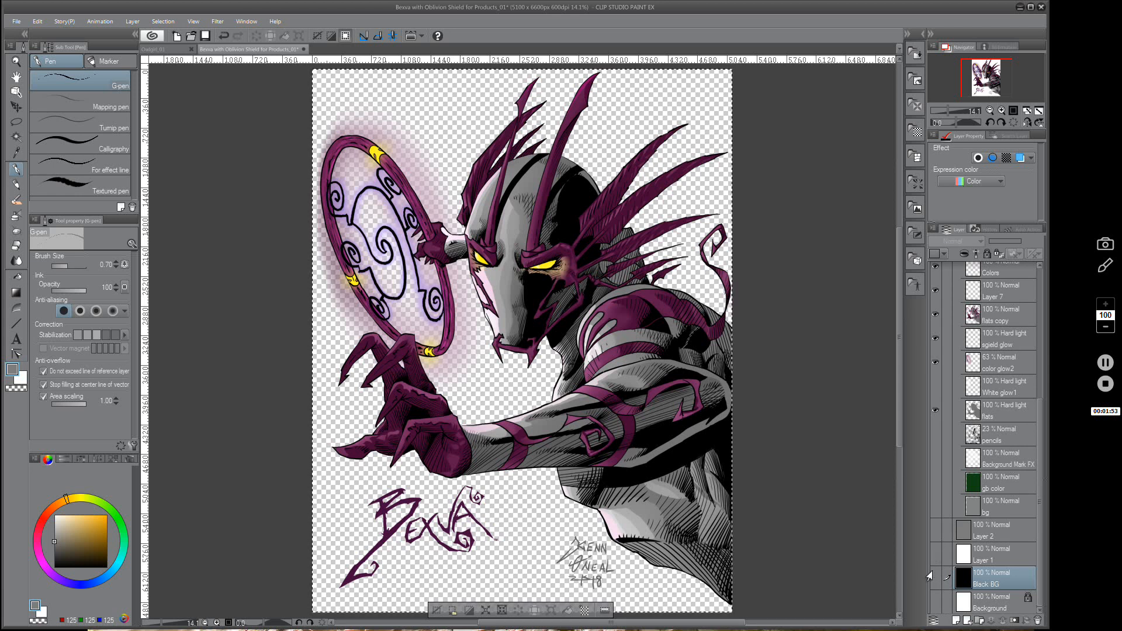
# Step: Preview the character against the grey, white, green gb color and black backgrounds in turn, ending on the grey Layer 2
pyautogui.click(934, 531)
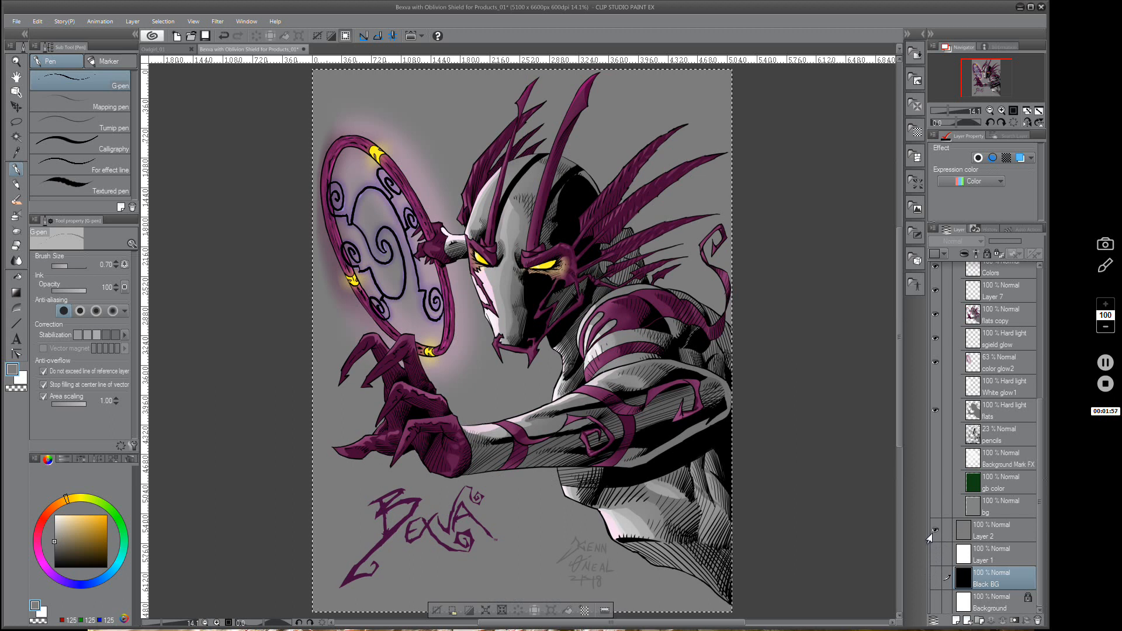
pyautogui.click(934, 531)
pyautogui.click(934, 554)
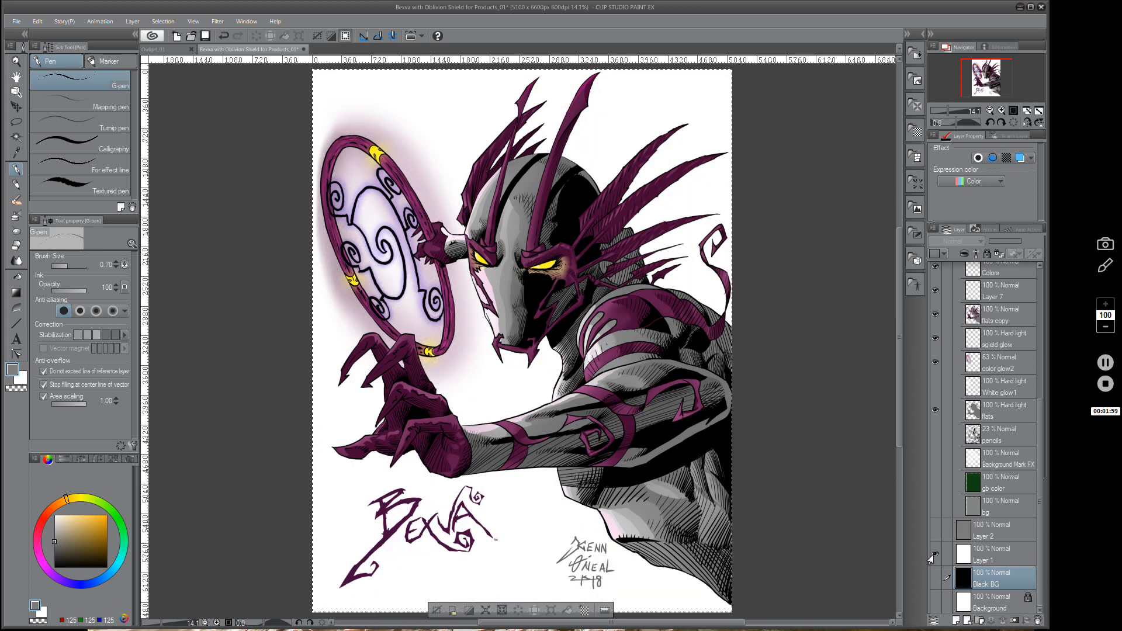
pyautogui.click(933, 554)
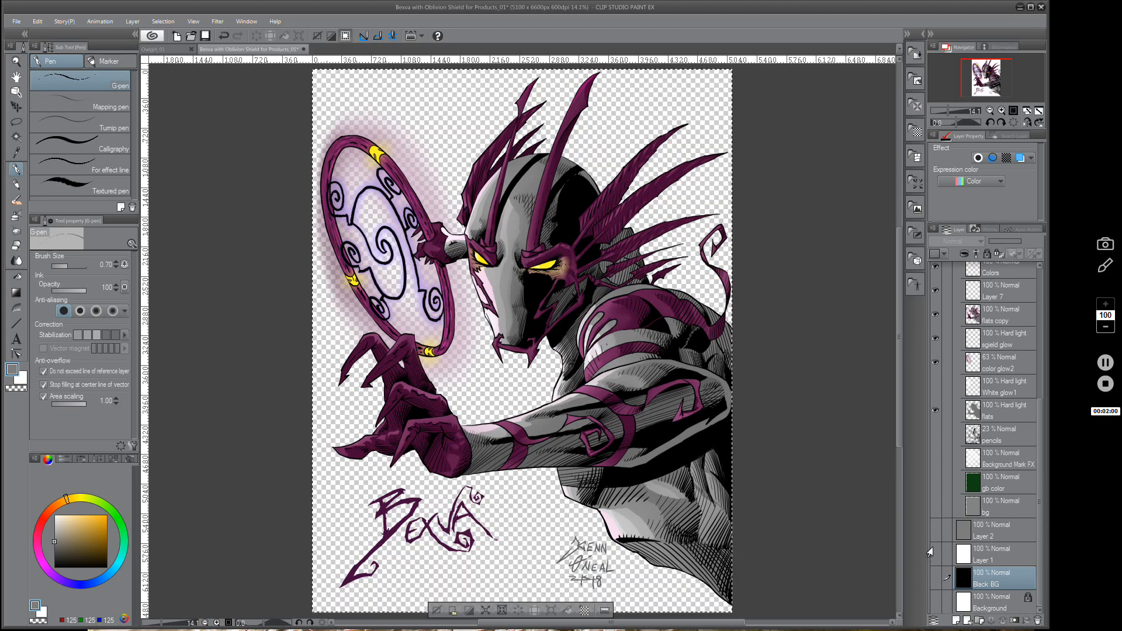
pyautogui.click(933, 484)
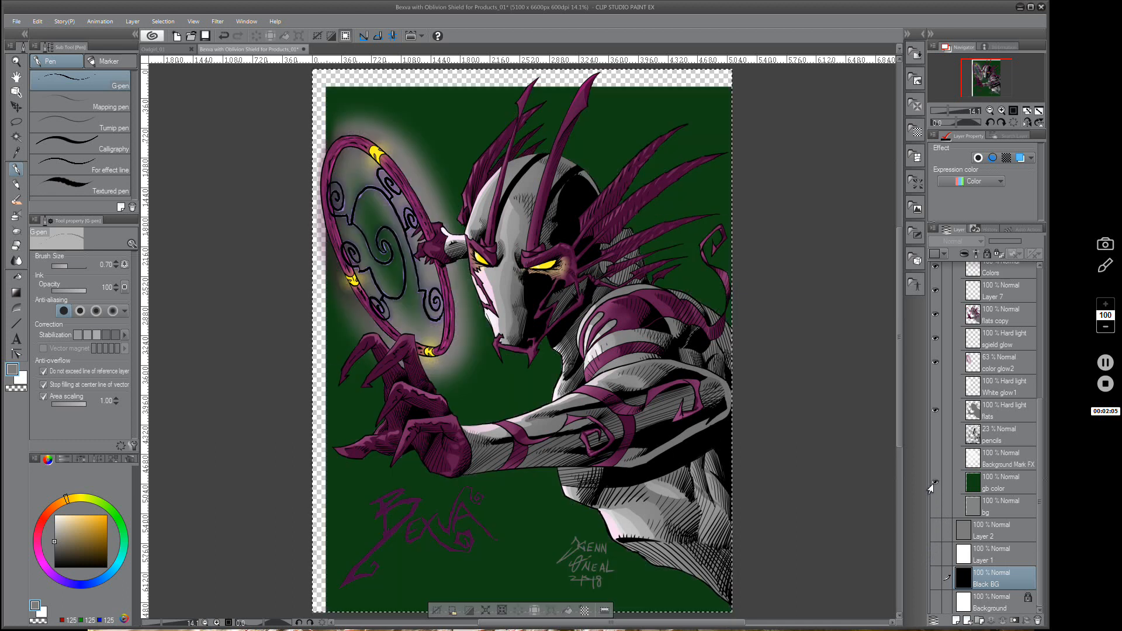
pyautogui.click(933, 483)
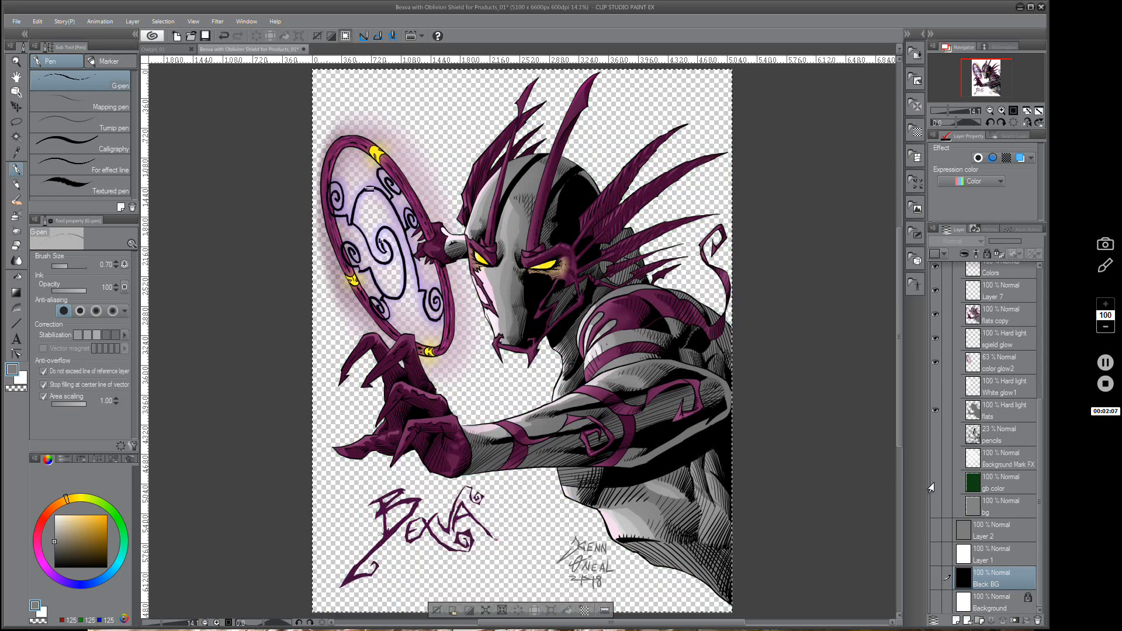
pyautogui.click(936, 576)
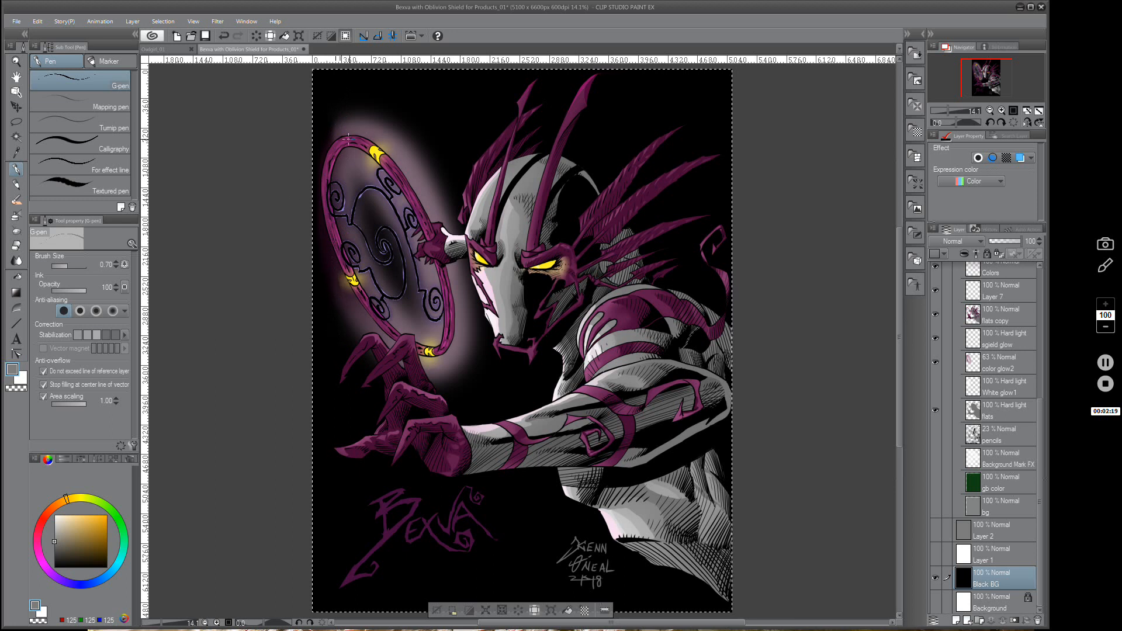
pyautogui.click(935, 530)
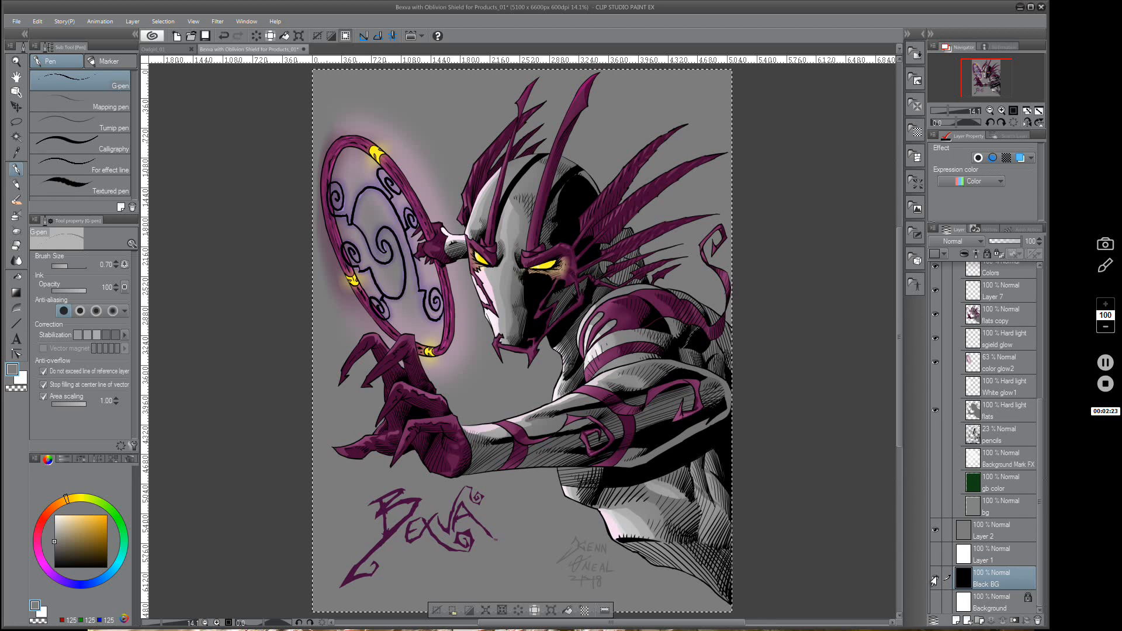
# Step: Select Layer 2 and try refilling it with two progressively darker greys
pyautogui.click(965, 534)
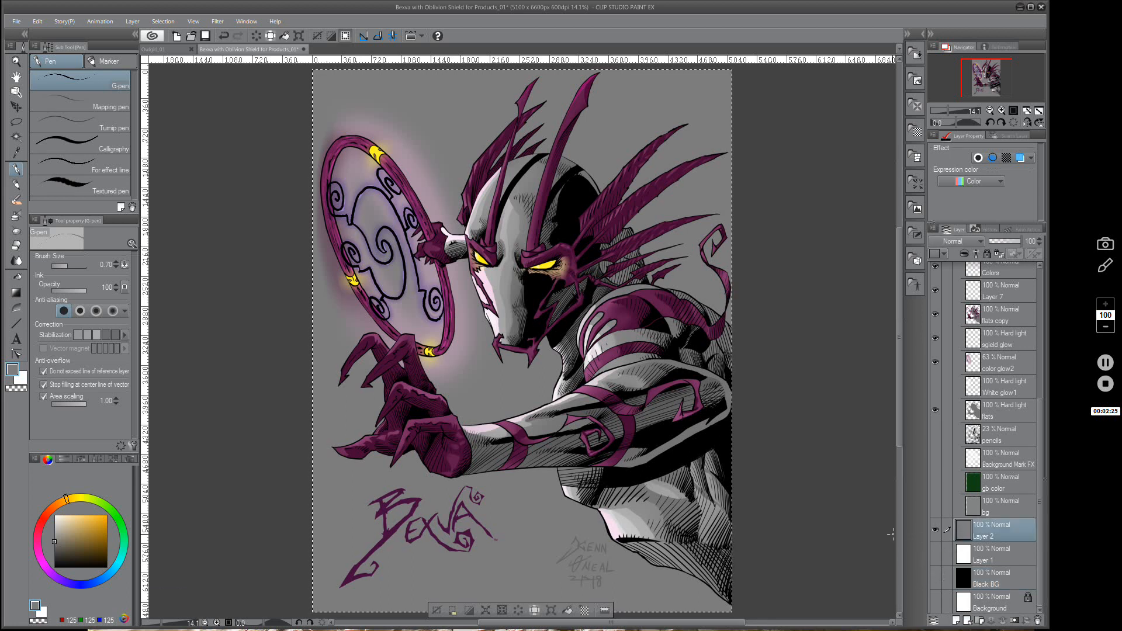
pyautogui.click(48, 550)
pyautogui.moveTo(51, 549); pyautogui.dragTo(50, 548)
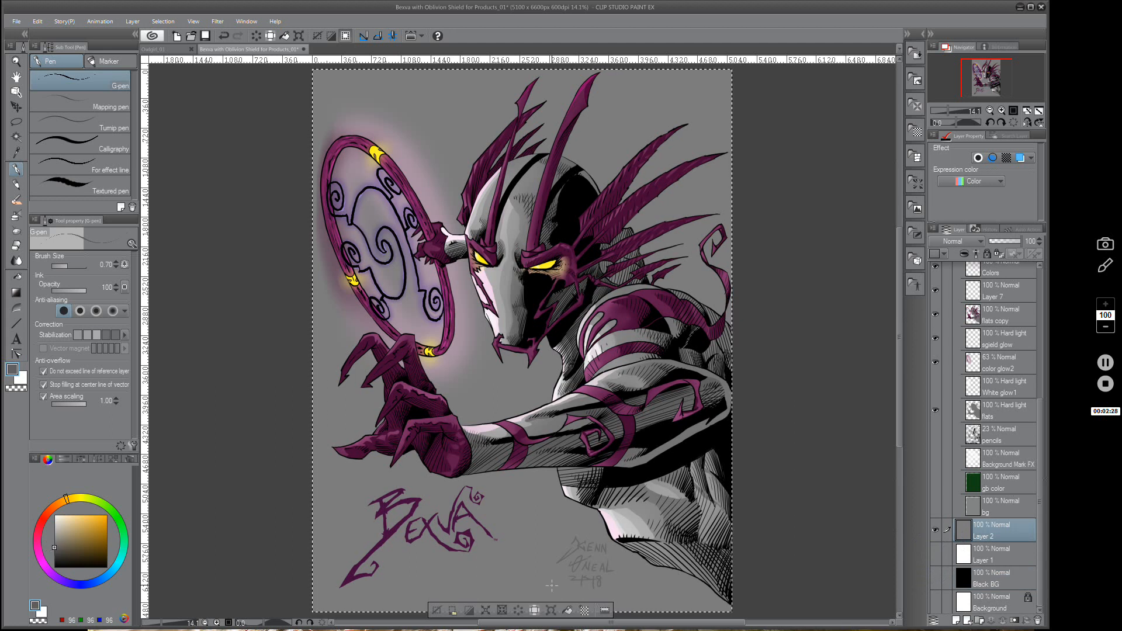
pyautogui.click(567, 610)
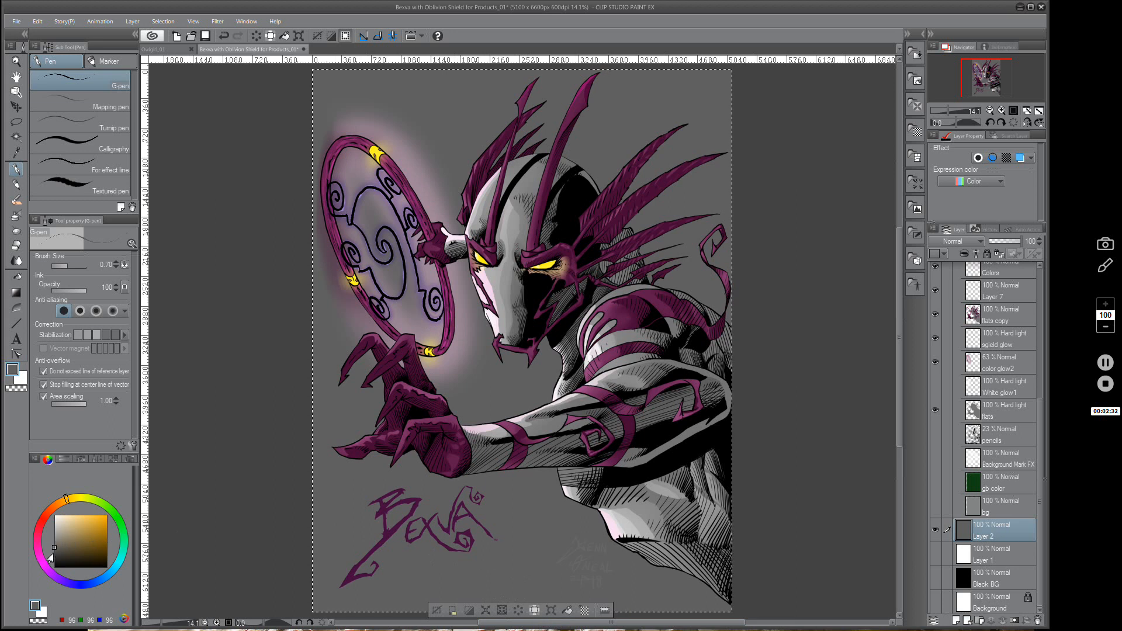
pyautogui.click(46, 553)
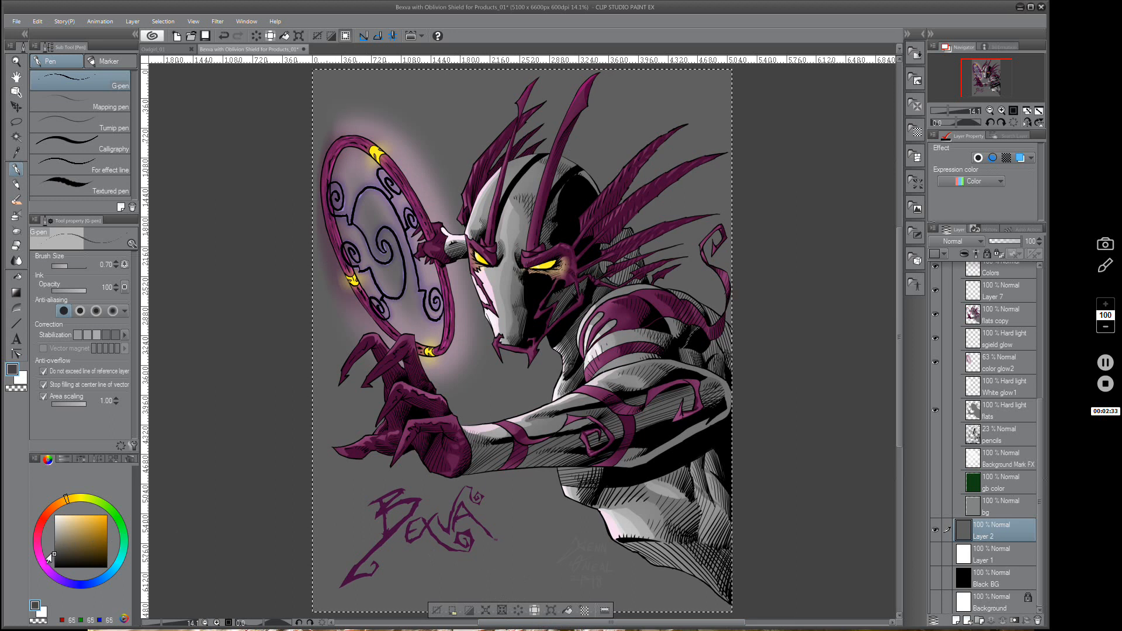
pyautogui.click(566, 611)
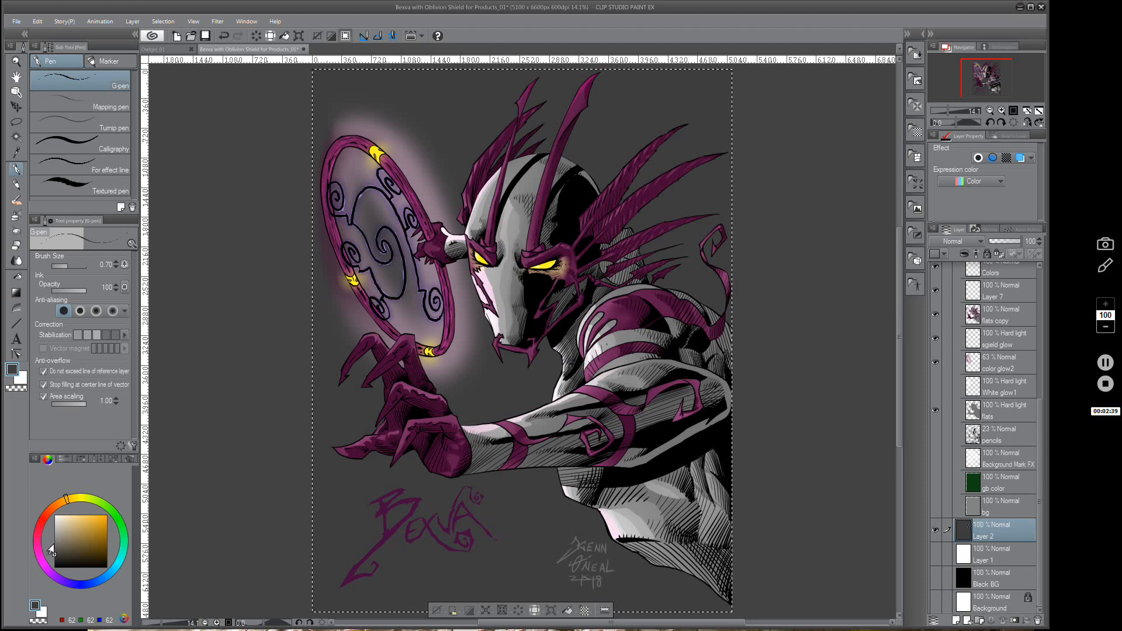
# Step: Refill Layer 2 with a medium grey (RGB 119), hide it and show the Black BG layer
pyautogui.click(44, 542)
pyautogui.click(566, 611)
pyautogui.click(935, 529)
pyautogui.click(935, 579)
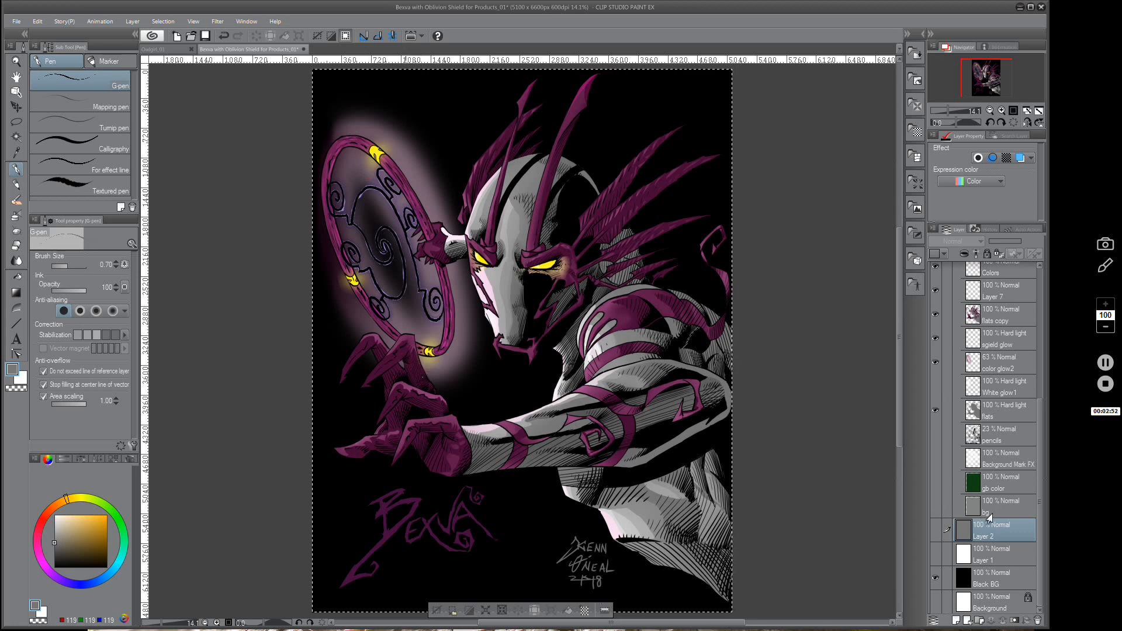
# Step: Toggle Black BG off and on to compare, show the White glow 1 layer and hide the Hard light flats layer
pyautogui.moveTo(1038, 491); pyautogui.dragTo(1043, 522)
pyautogui.click(935, 577)
pyautogui.click(934, 577)
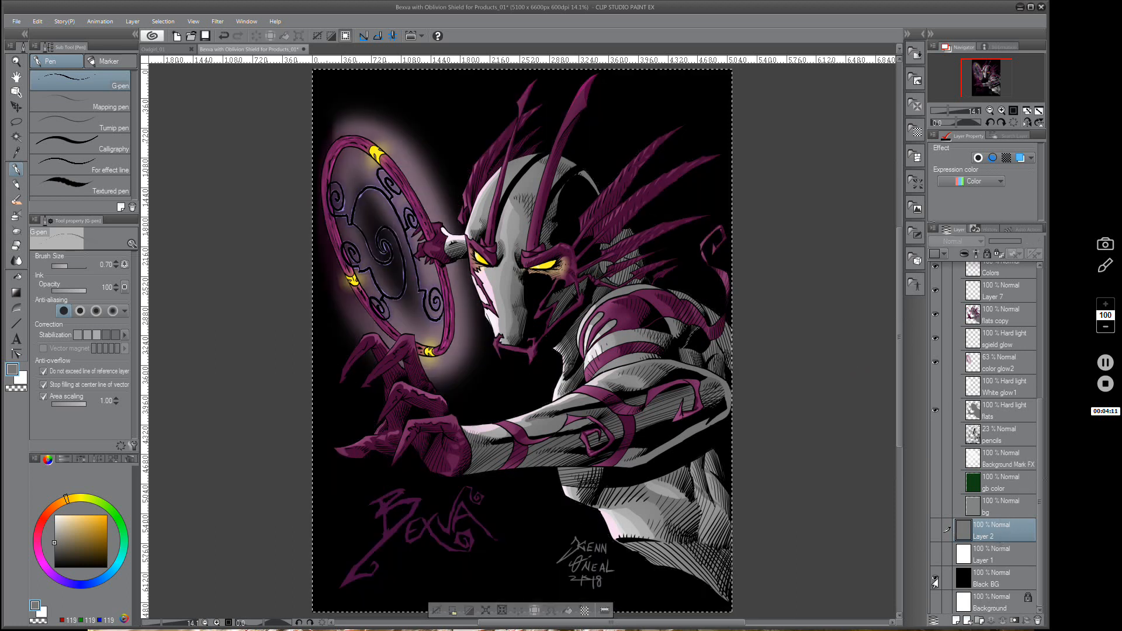
pyautogui.click(935, 578)
pyautogui.click(935, 578)
pyautogui.click(932, 391)
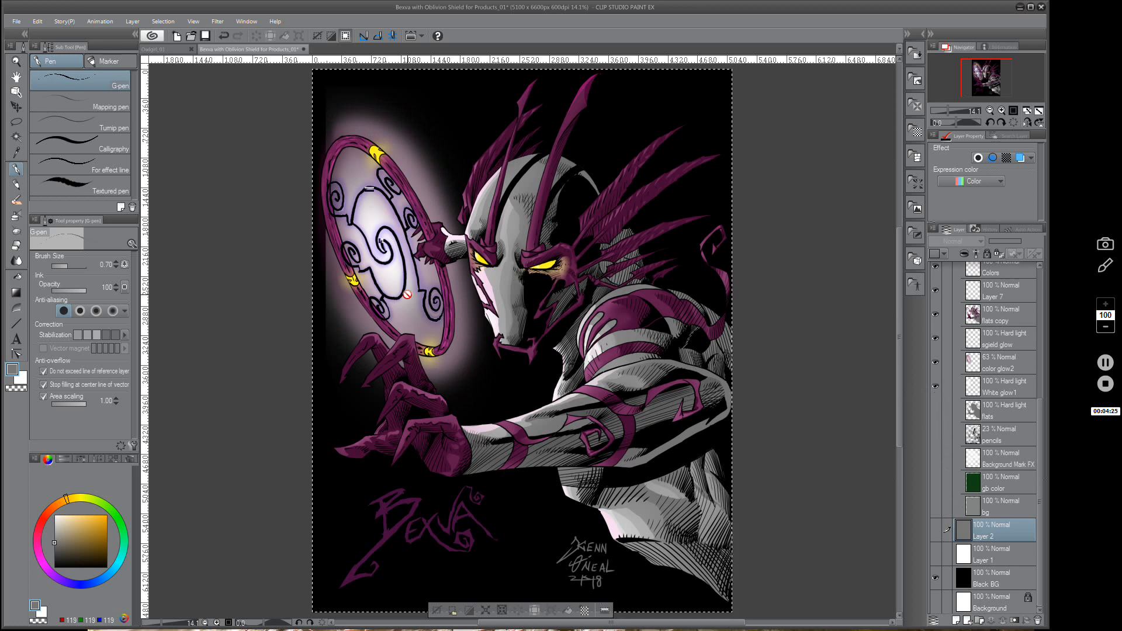
# Step: Preview the glowing shield against the grey, white and black background layers in turn, leaving all of them hidden
pyautogui.click(935, 577)
pyautogui.click(935, 532)
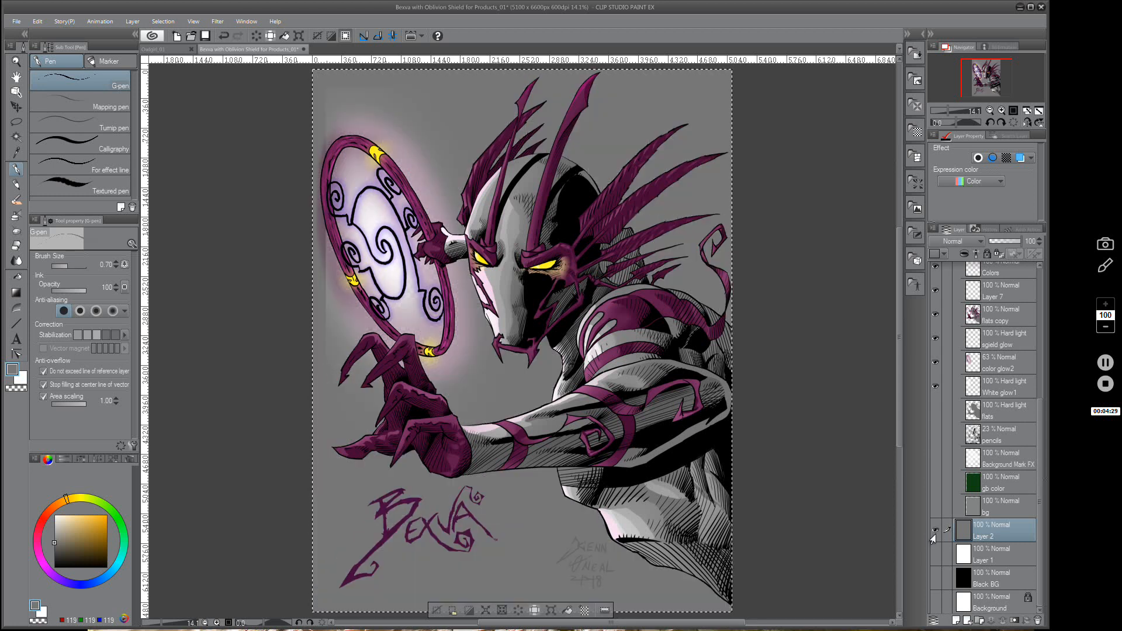
pyautogui.click(935, 532)
pyautogui.click(935, 554)
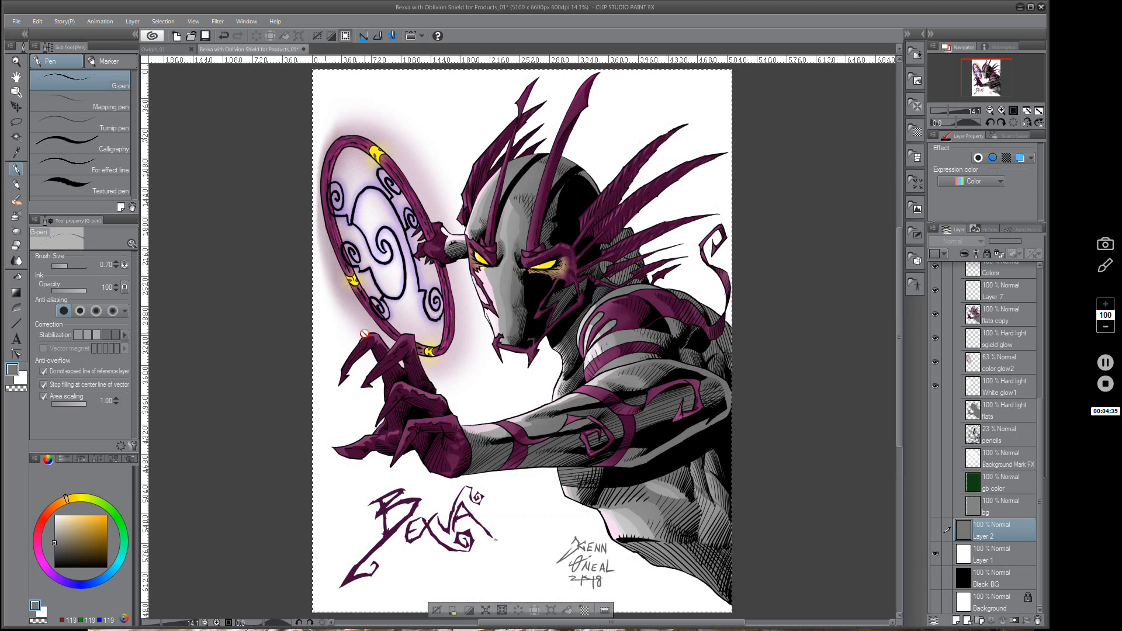
pyautogui.click(934, 553)
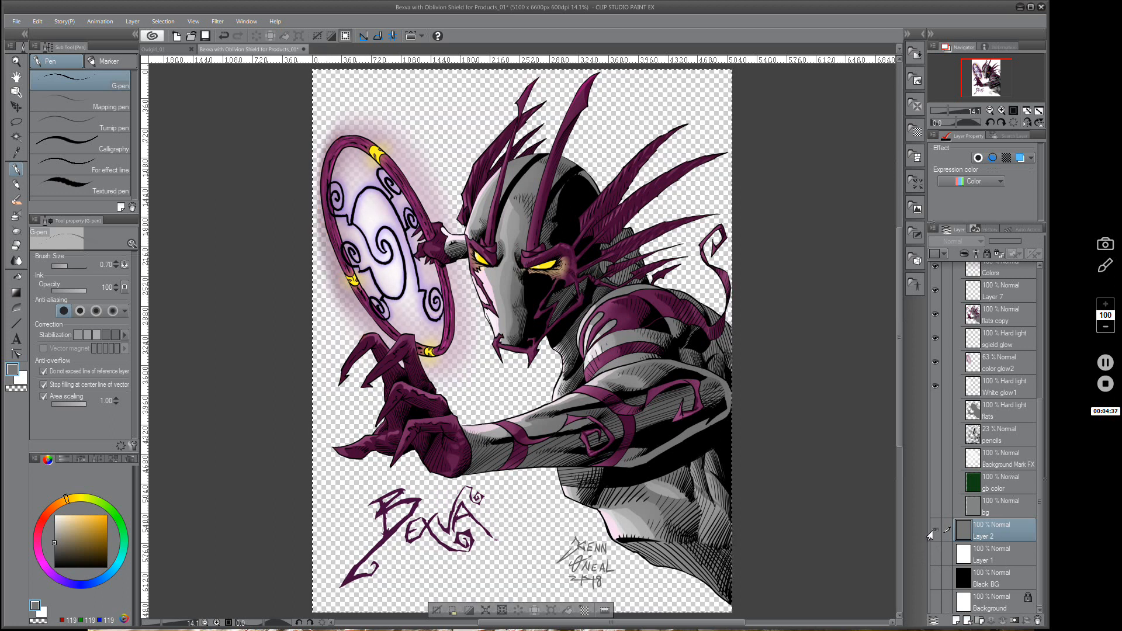
pyautogui.click(934, 532)
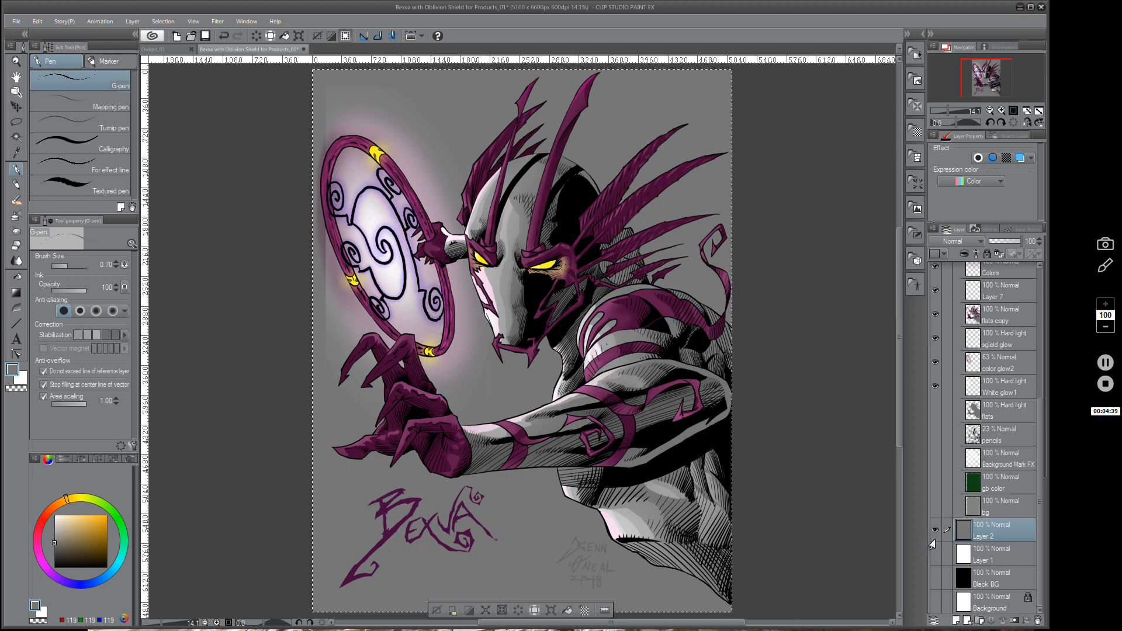
pyautogui.click(934, 531)
pyautogui.click(934, 578)
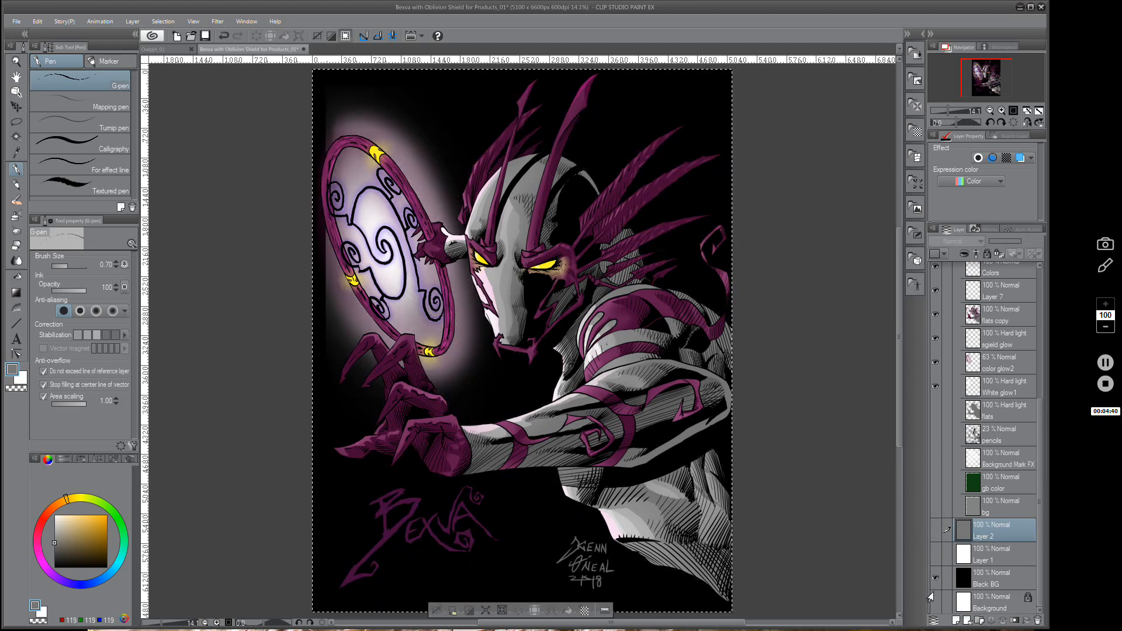
pyautogui.click(933, 580)
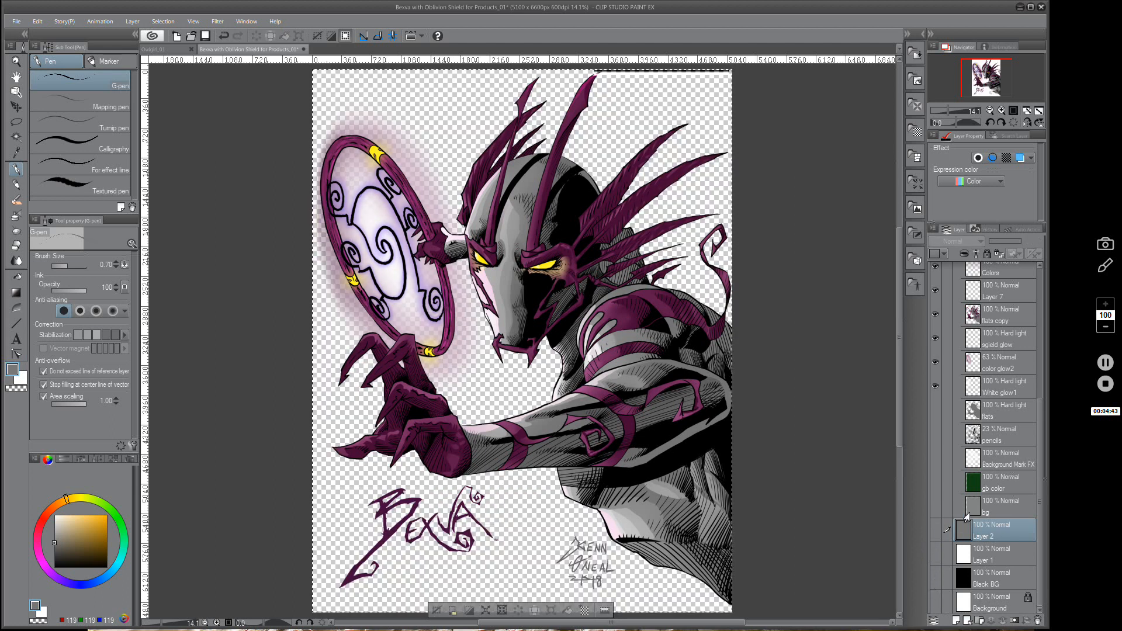
# Step: Select the White glow 1 layer and toggle it and color glow2 off and on to compare the shield's glow
pyautogui.click(987, 369)
pyautogui.click(991, 383)
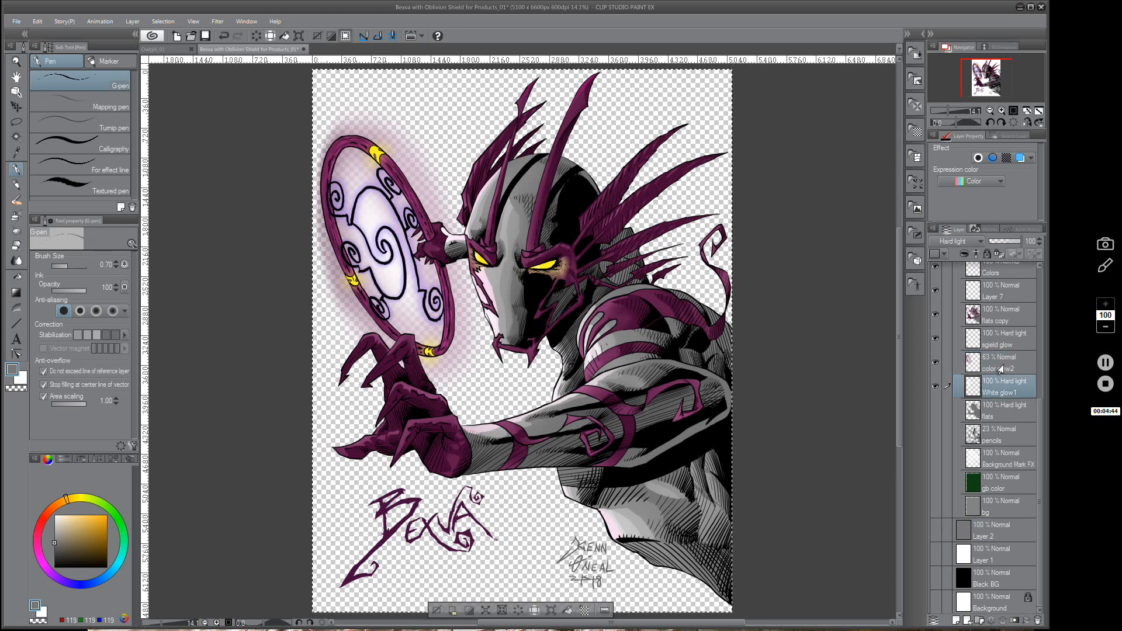
pyautogui.click(933, 387)
pyautogui.click(933, 365)
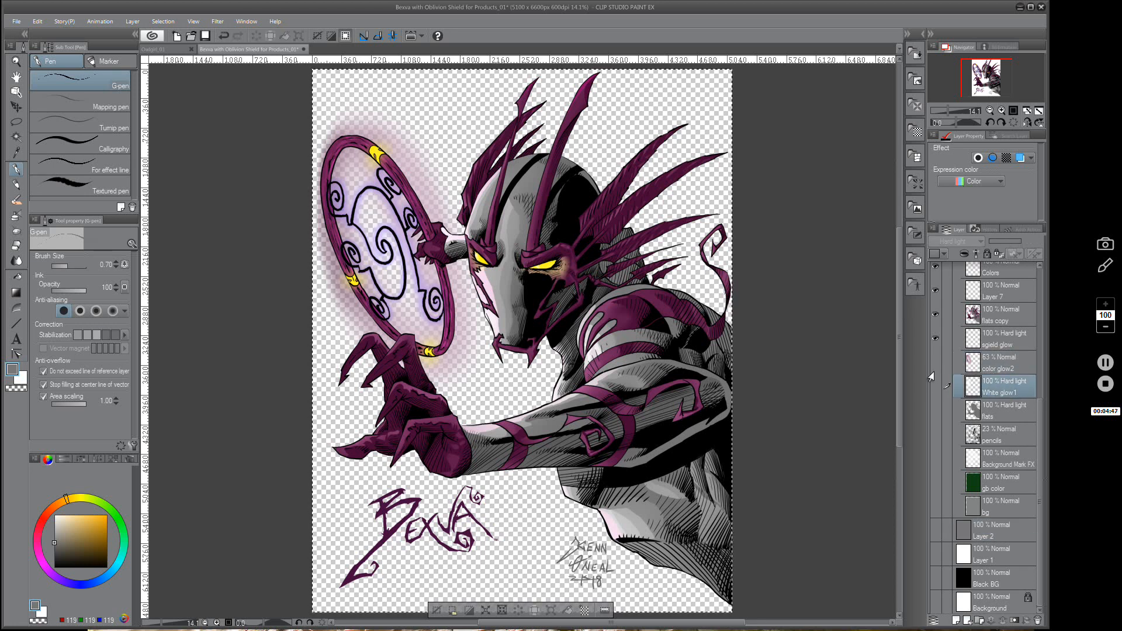
pyautogui.click(933, 365)
pyautogui.click(934, 386)
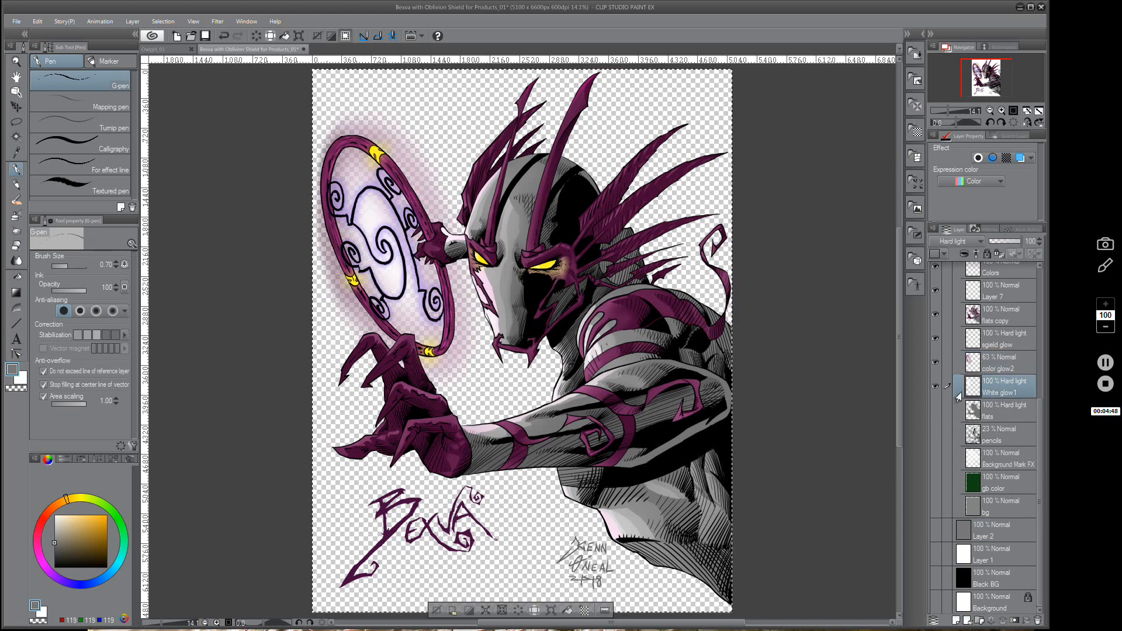
# Step: Show the Black BG layer and toggle White glow 1 off and on to check the glow against black
pyautogui.click(934, 578)
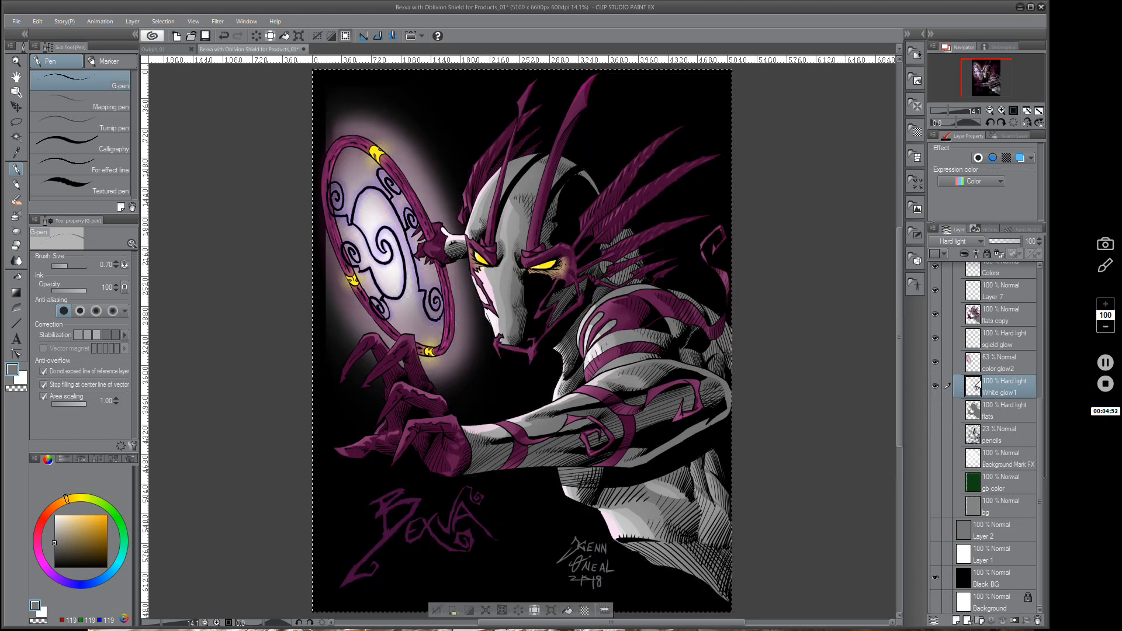
pyautogui.click(933, 387)
pyautogui.click(933, 386)
pyautogui.click(934, 386)
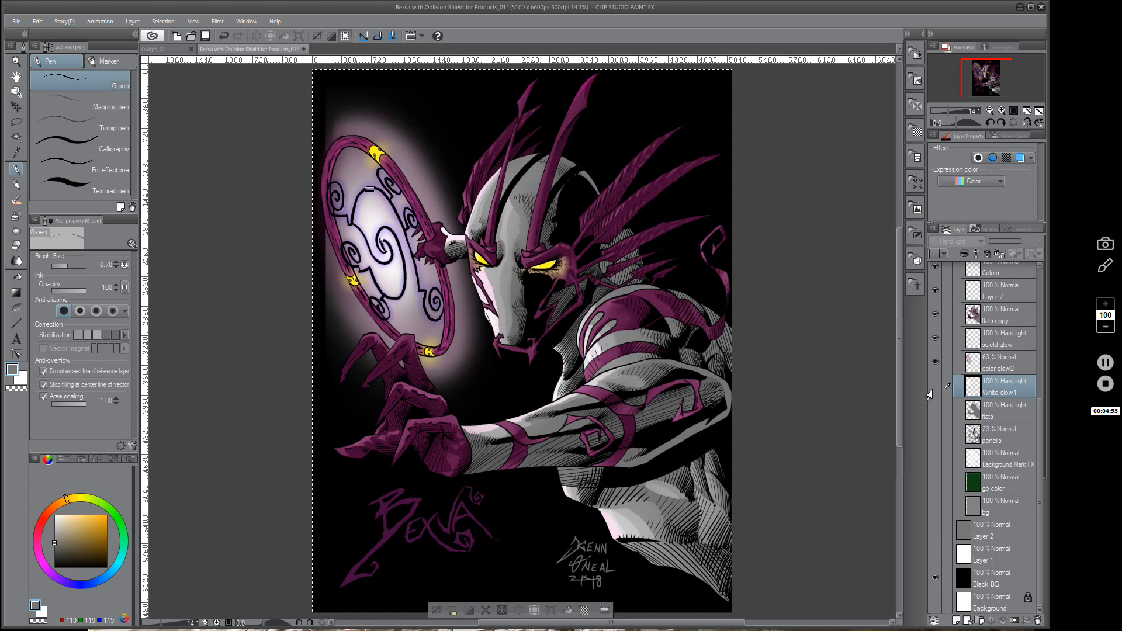
pyautogui.click(934, 388)
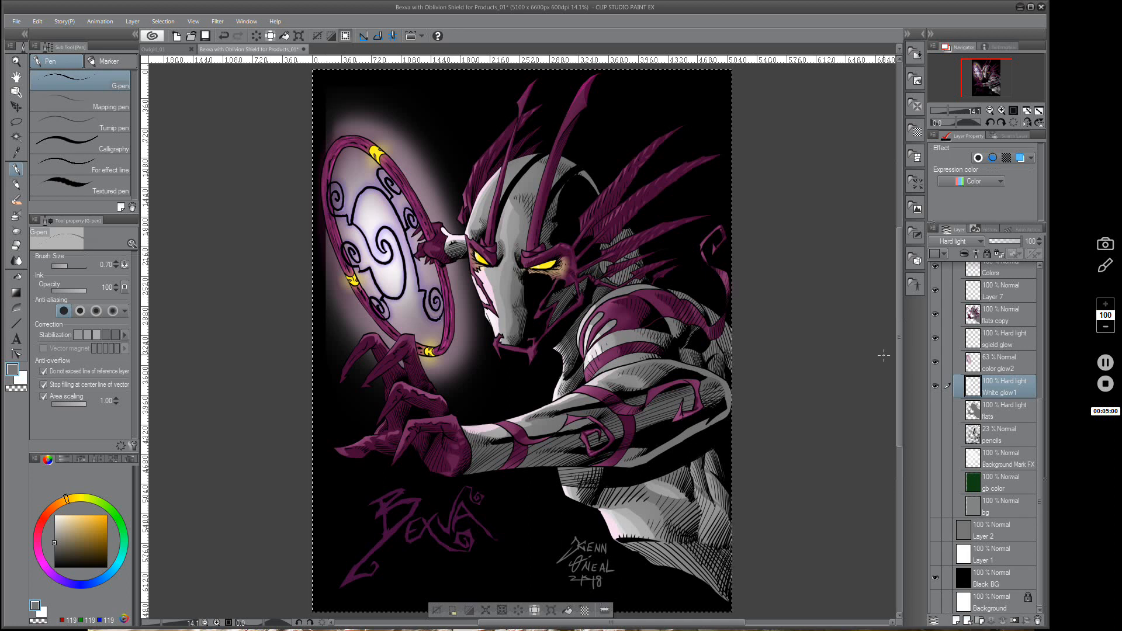
# Step: Erase the hard left edge of the shield's white glow using the Soft eraser at size 8
pyautogui.click(17, 246)
pyautogui.click(118, 109)
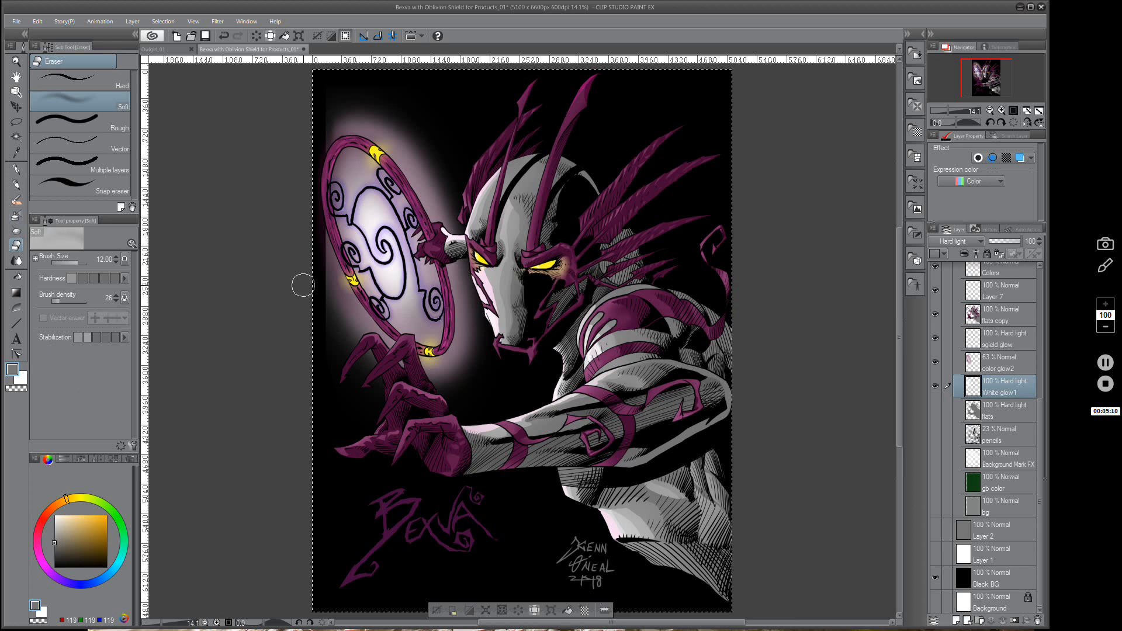
pyautogui.scroll(3, 323, 257)
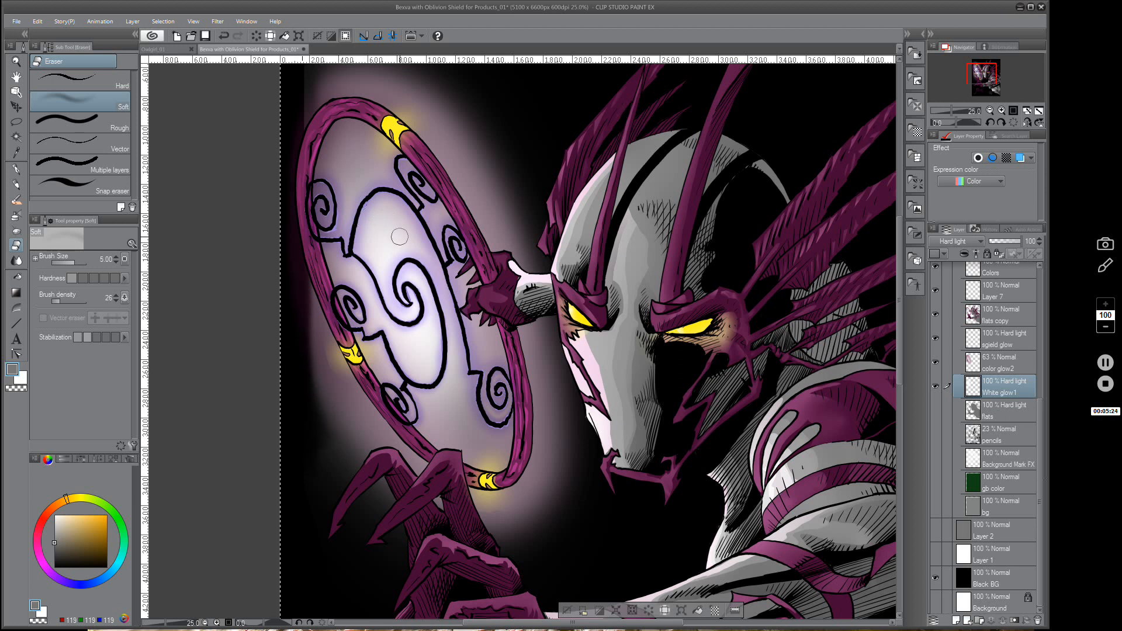
pyautogui.moveTo(349, 170); pyautogui.dragTo(354, 274)
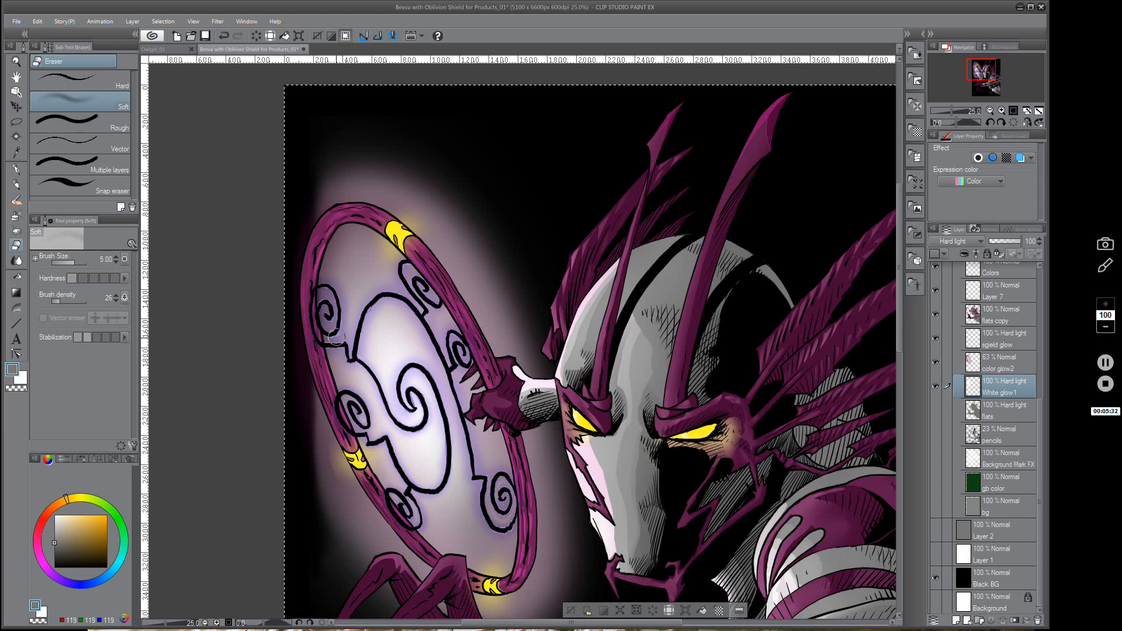
pyautogui.press(']')
pyautogui.press(']')
pyautogui.press(']')
pyautogui.press(']')
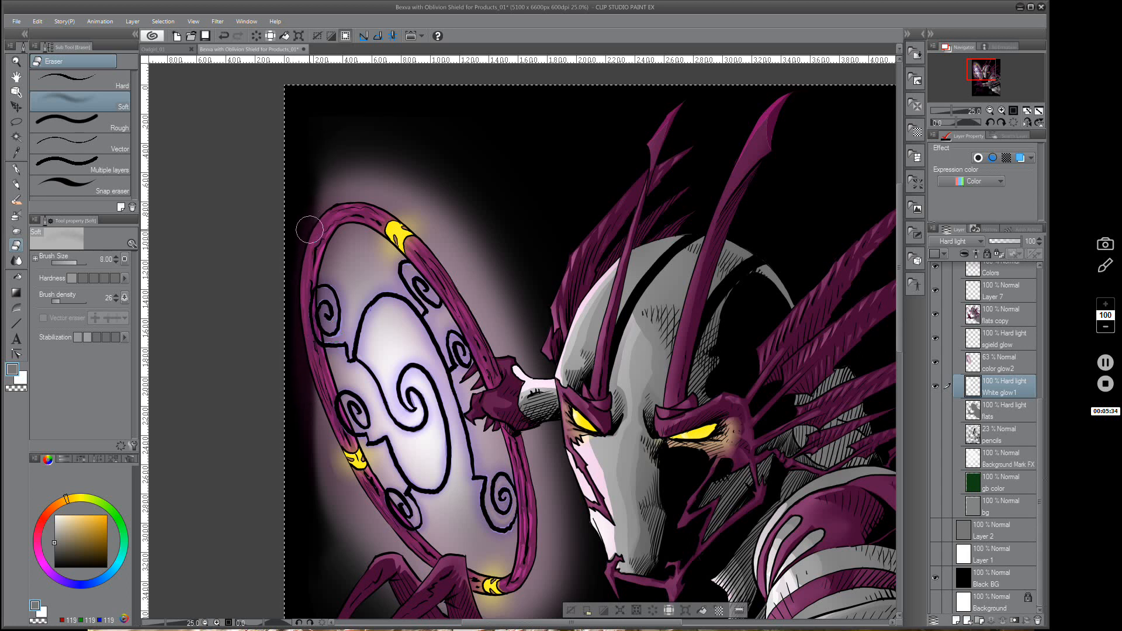
pyautogui.press('[')
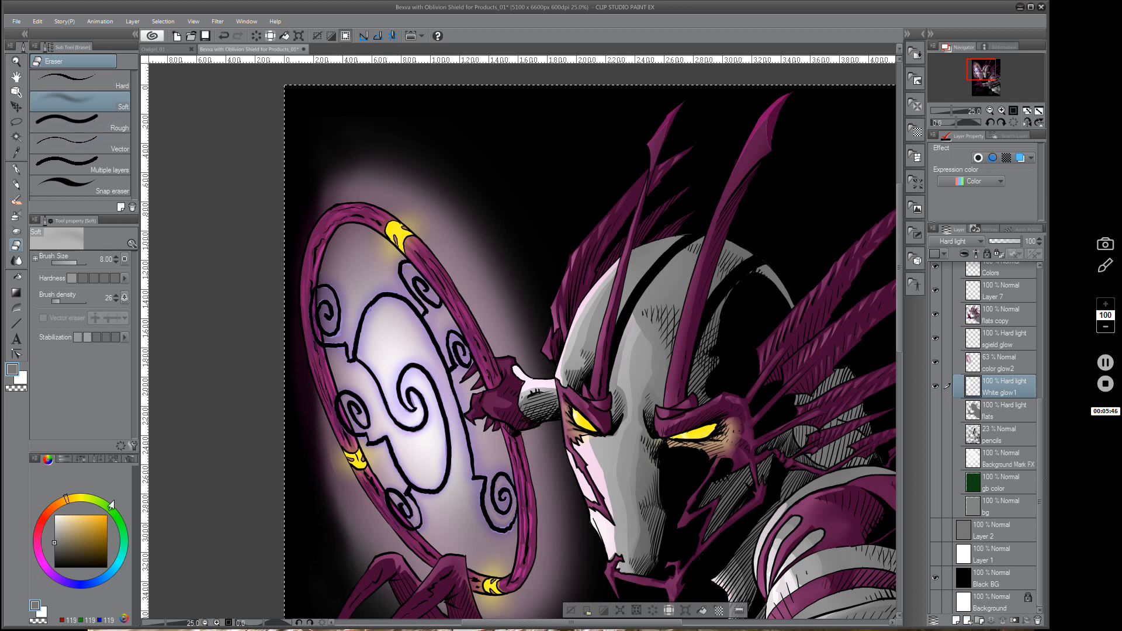
# Step: Airbrush white down the left side of the shield on White glow 1 with the Soft airbrush at size 17
pyautogui.click(17, 215)
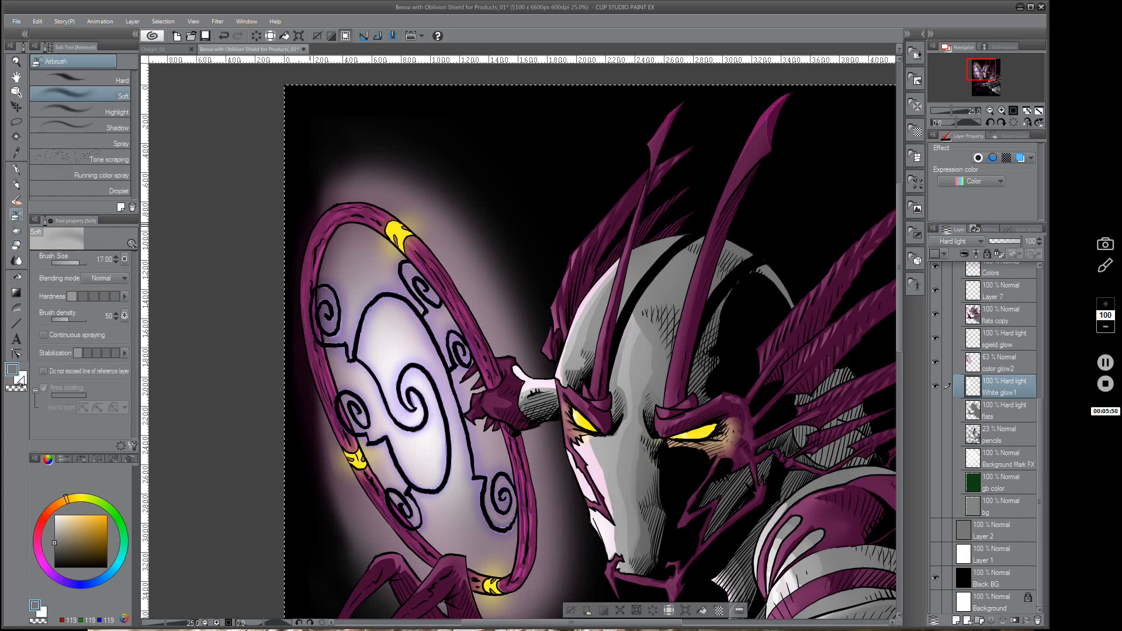
pyautogui.press('x')
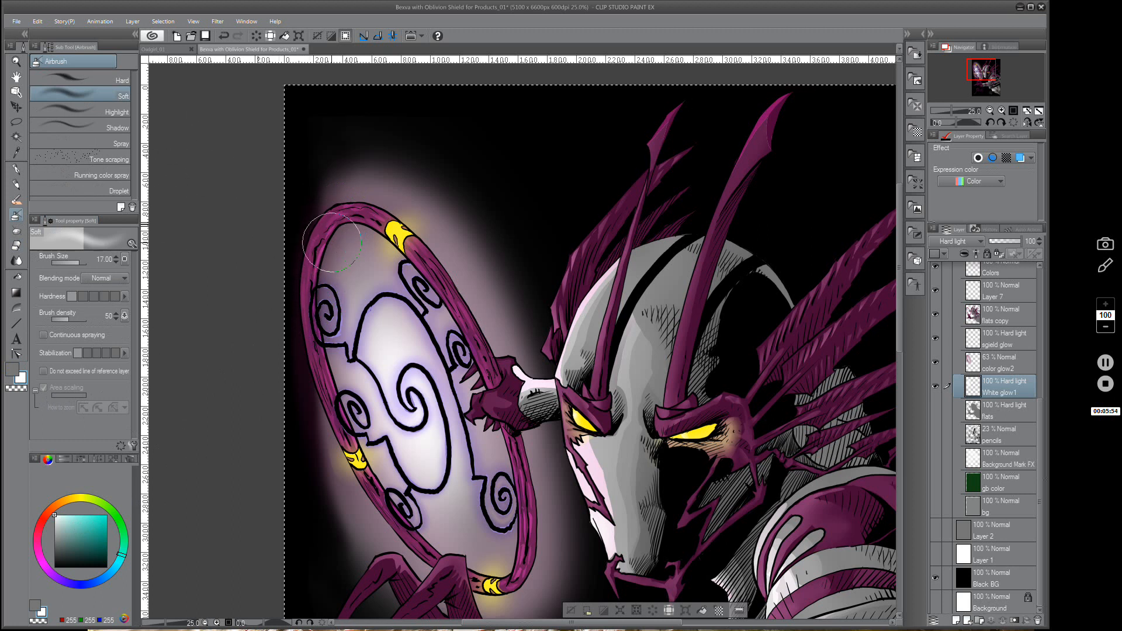
pyautogui.moveTo(331, 235)
pyautogui.mouseDown()
pyautogui.moveTo(321, 283)
pyautogui.moveTo(334, 206)
pyautogui.moveTo(313, 344)
pyautogui.moveTo(311, 275)
pyautogui.moveTo(359, 488)
pyautogui.moveTo(328, 419)
pyautogui.moveTo(308, 304)
pyautogui.moveTo(313, 370)
pyautogui.moveTo(375, 535)
pyautogui.moveTo(318, 425)
pyautogui.moveTo(341, 187)
pyautogui.moveTo(329, 251)
pyautogui.moveTo(338, 266)
pyautogui.moveTo(309, 355)
pyautogui.mouseUp()
pyautogui.moveTo(341, 276)
pyautogui.mouseDown()
pyautogui.moveTo(336, 218)
pyautogui.moveTo(325, 334)
pyautogui.moveTo(326, 283)
pyautogui.moveTo(354, 472)
pyautogui.moveTo(338, 410)
pyautogui.moveTo(371, 531)
pyautogui.mouseUp()
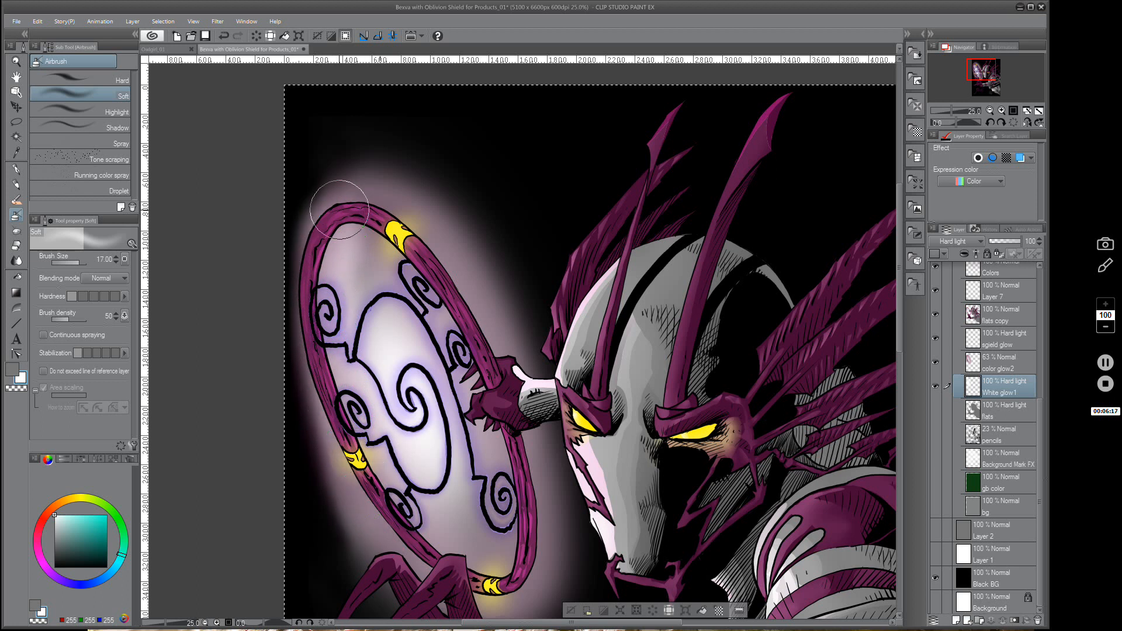
pyautogui.moveTo(340, 209)
pyautogui.mouseDown()
pyautogui.moveTo(329, 241)
pyautogui.moveTo(350, 422)
pyautogui.moveTo(323, 247)
pyautogui.moveTo(340, 412)
pyautogui.mouseUp()
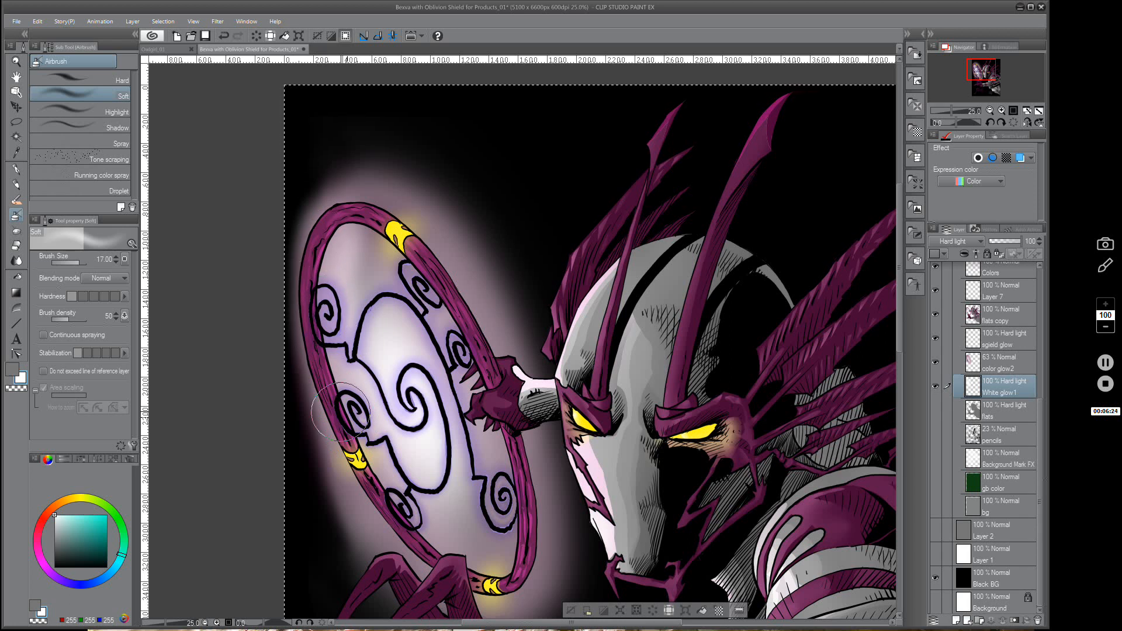
# Step: Toggle White glow 1 off and on repeatedly to compare the shield with and without the repainted white glow
pyautogui.click(935, 386)
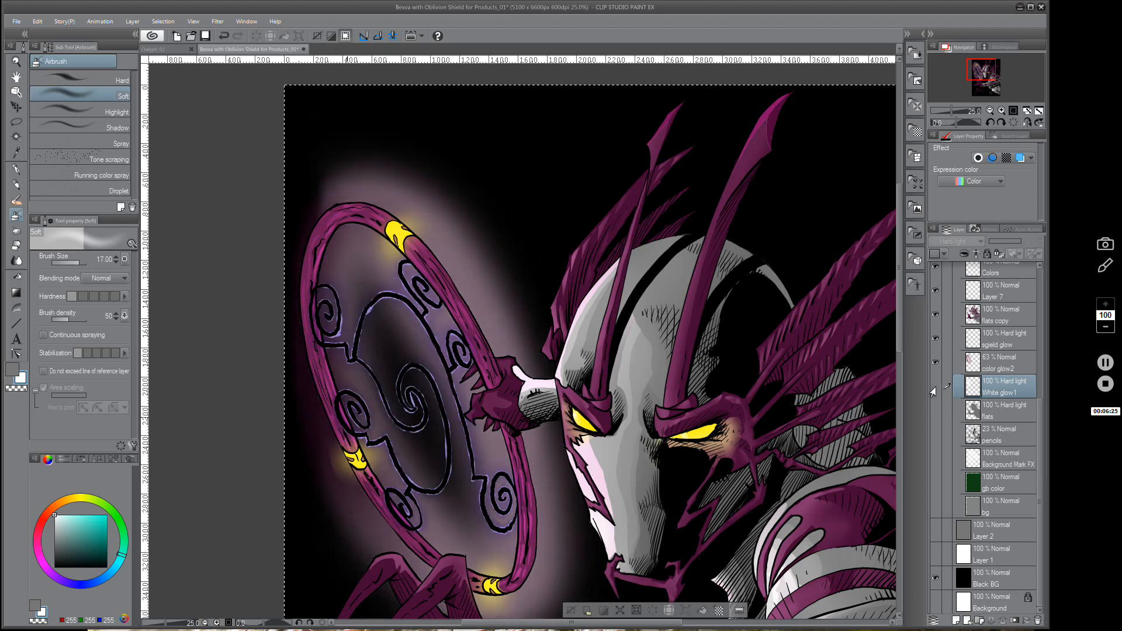
pyautogui.click(935, 387)
pyautogui.click(933, 388)
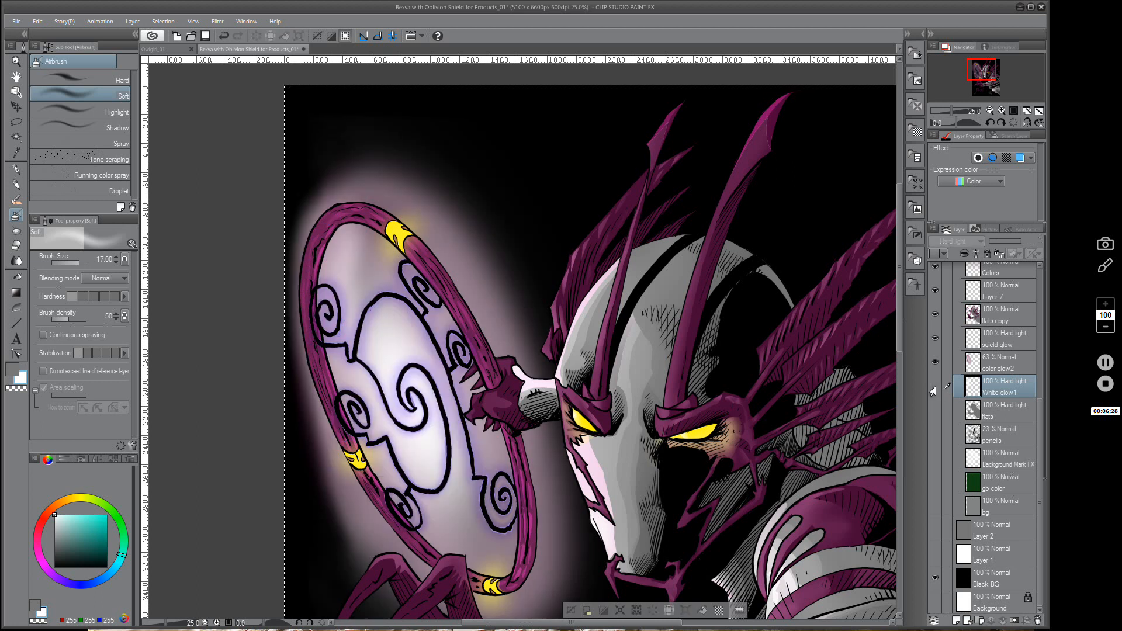
pyautogui.click(933, 388)
pyautogui.click(933, 388)
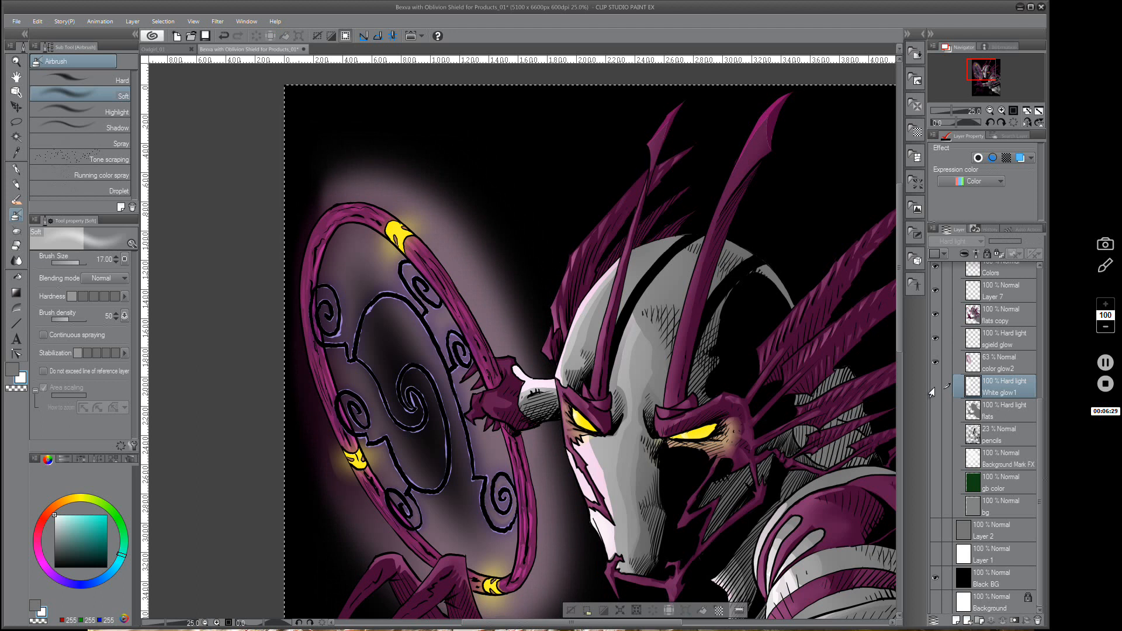
pyautogui.click(933, 388)
pyautogui.click(933, 388)
pyautogui.click(933, 388)
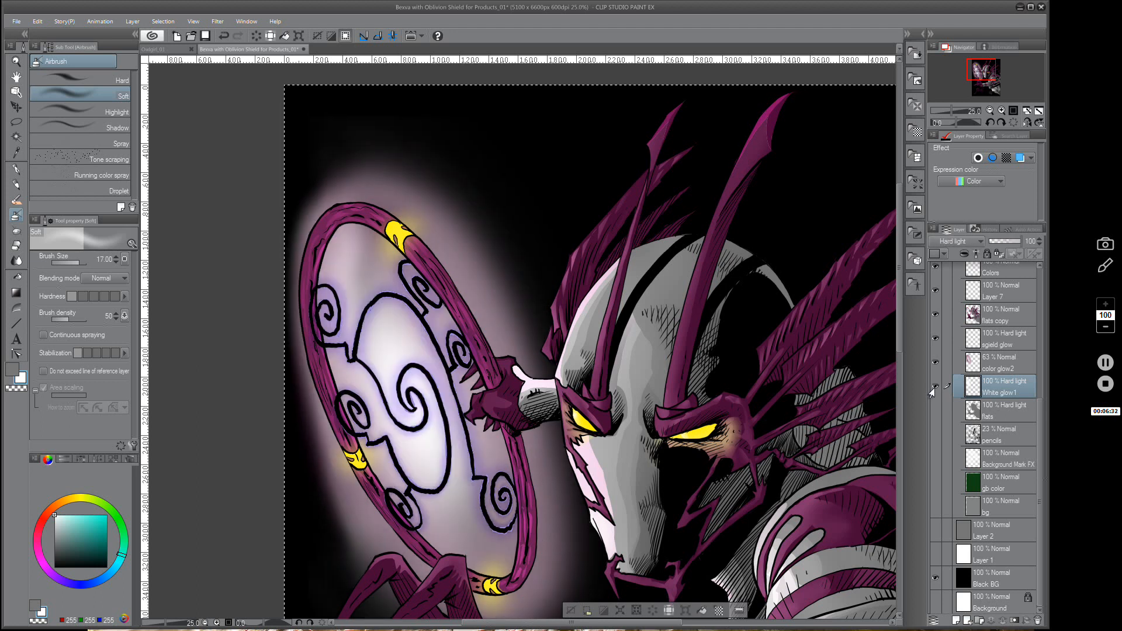
pyautogui.click(934, 388)
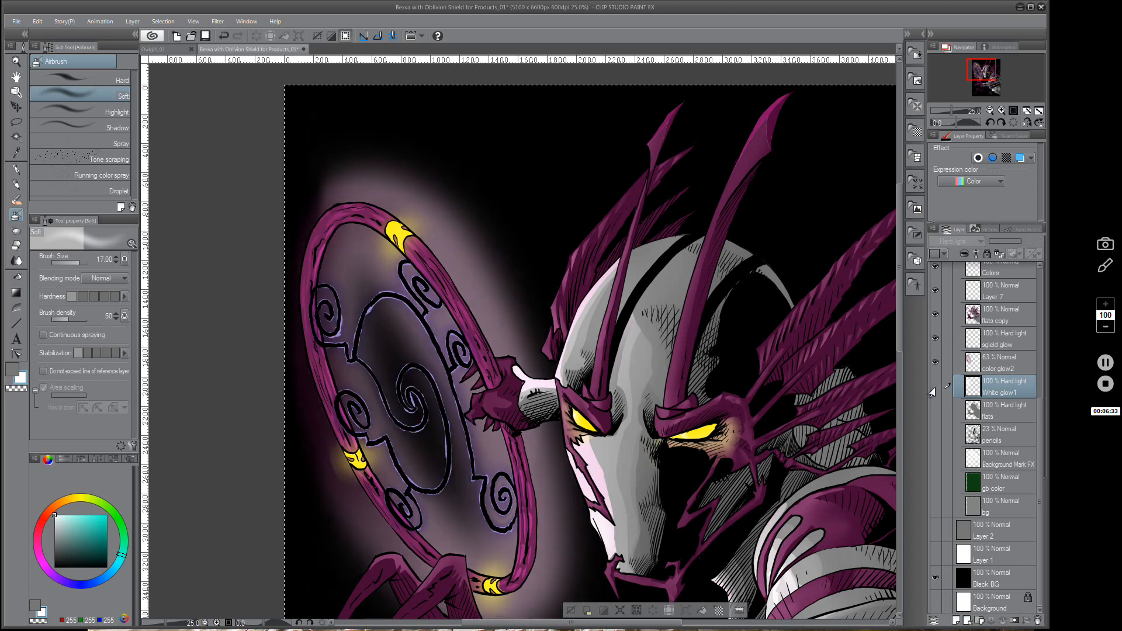
pyautogui.click(933, 388)
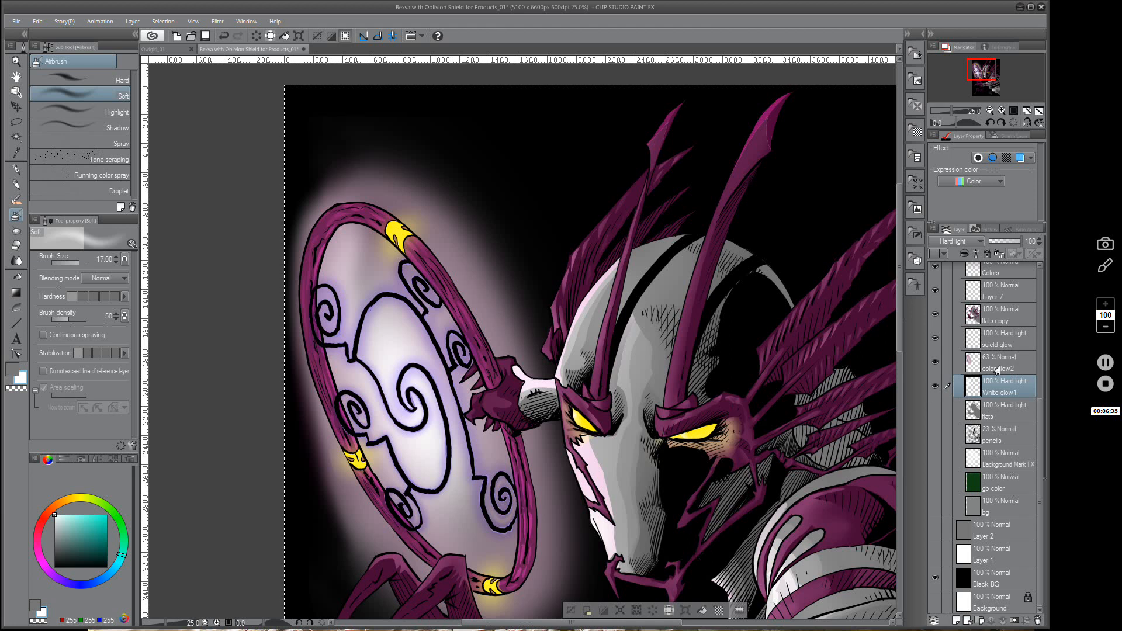
# Step: Hide White glow 1, sample the shield ring's purple with color glow2 selected, and soft-erase the glow's left edge at size 8
pyautogui.click(935, 387)
pyautogui.click(995, 373)
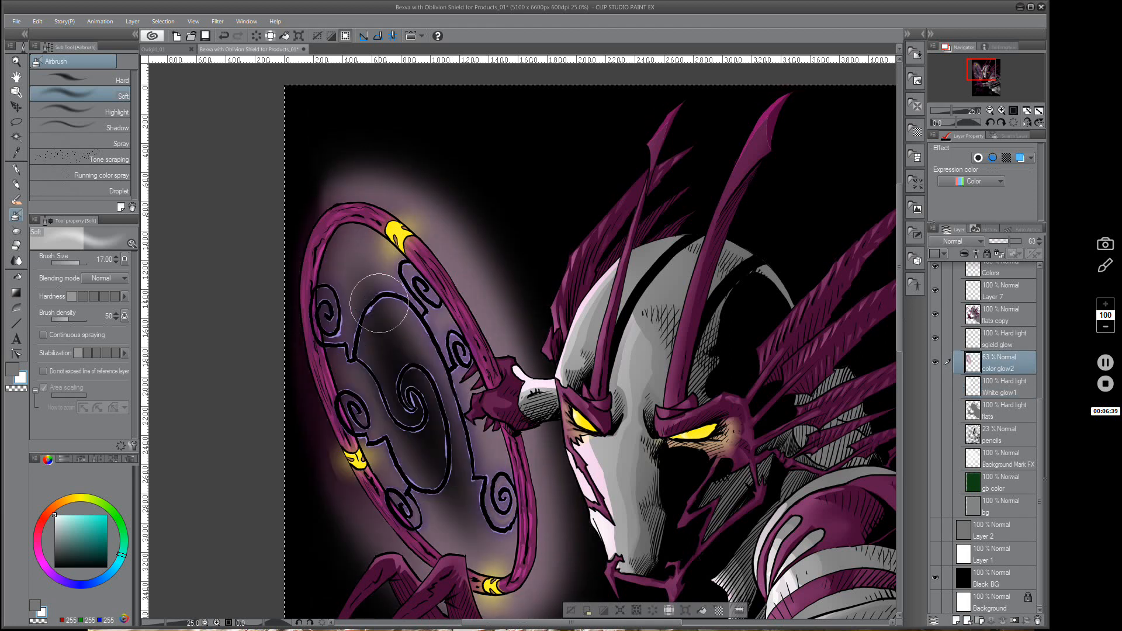
pyautogui.keyDown('alt'); pyautogui.click(325, 221); pyautogui.keyUp('alt')
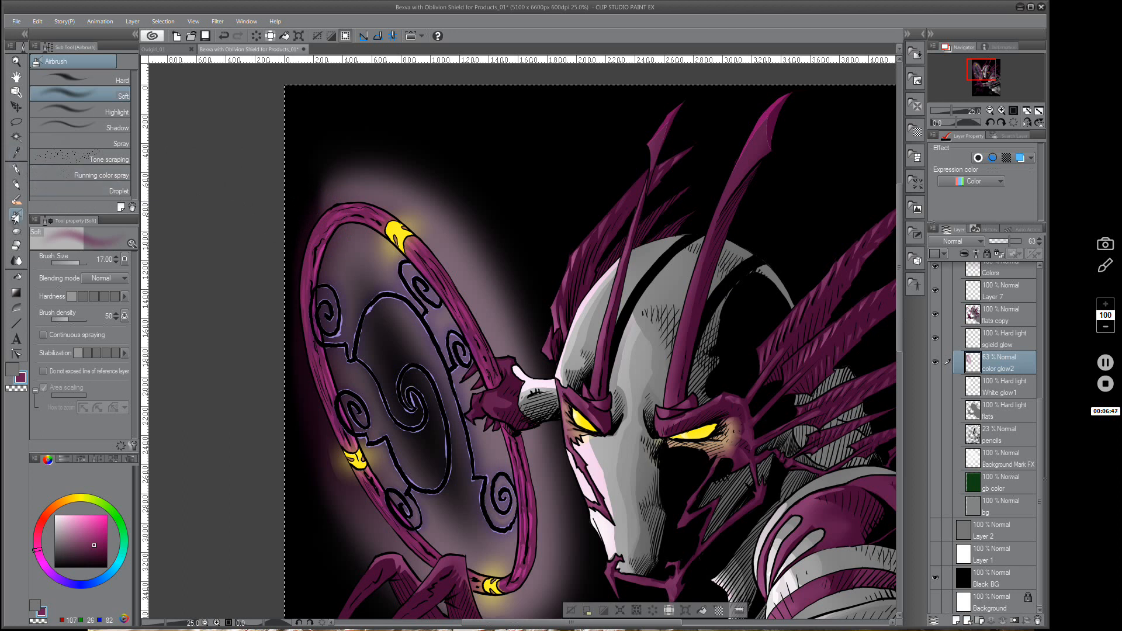
pyautogui.click(16, 245)
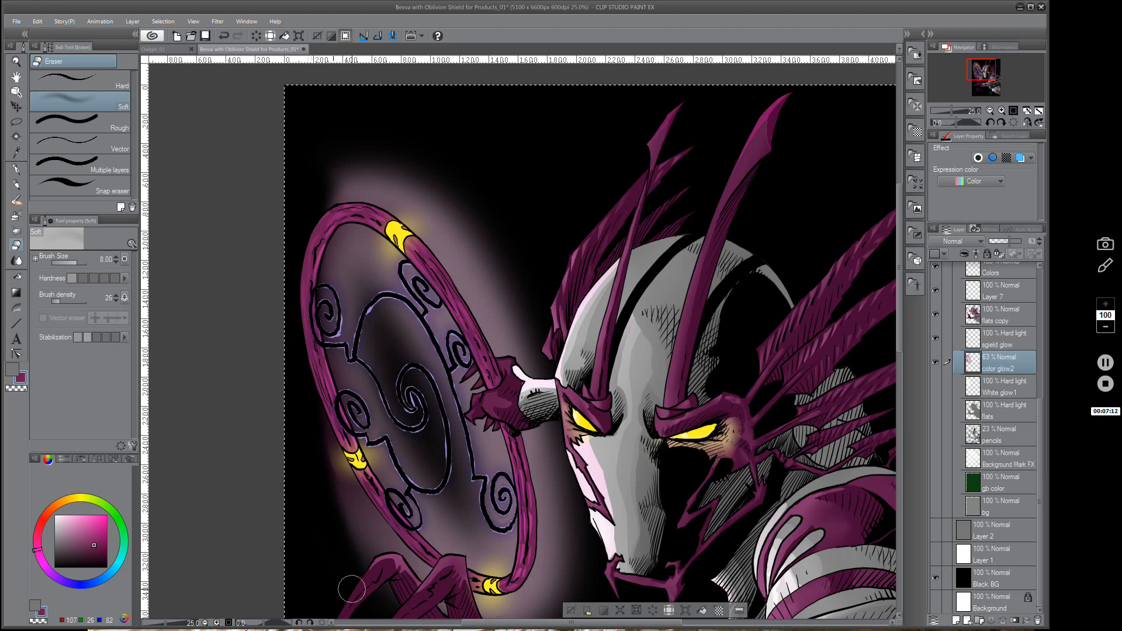
# Step: Try airbrushing the sampled dark purple along the left side of the shield's glow on color glow2, and undo it
pyautogui.click(17, 215)
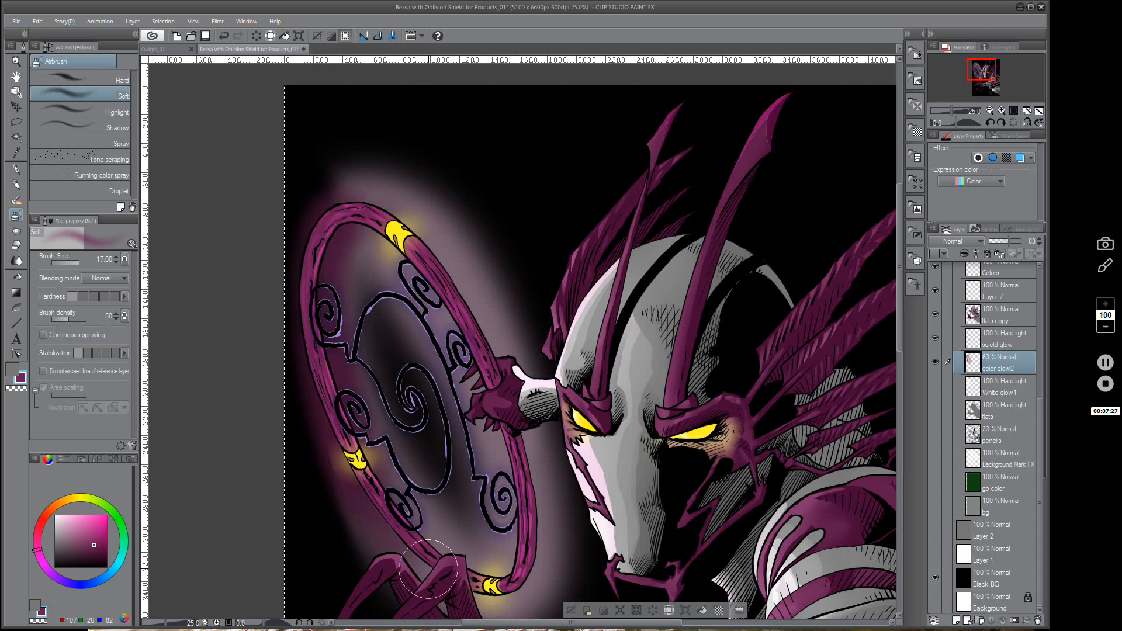
pyautogui.hotkey('ctrl', 'z')
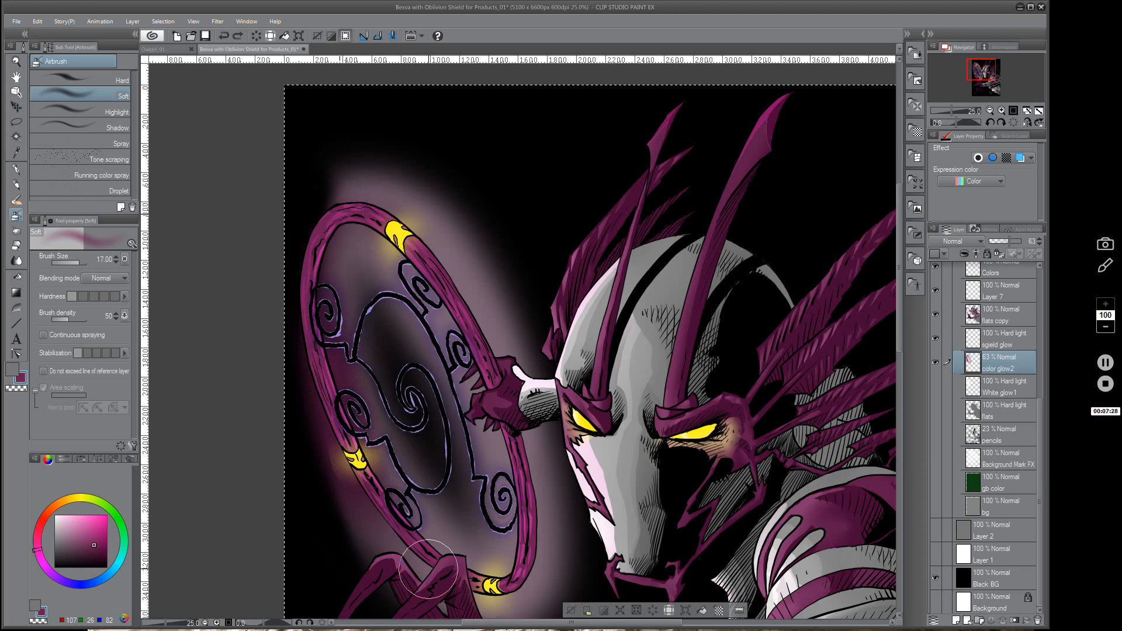
pyautogui.hotkey('ctrl', 'y')
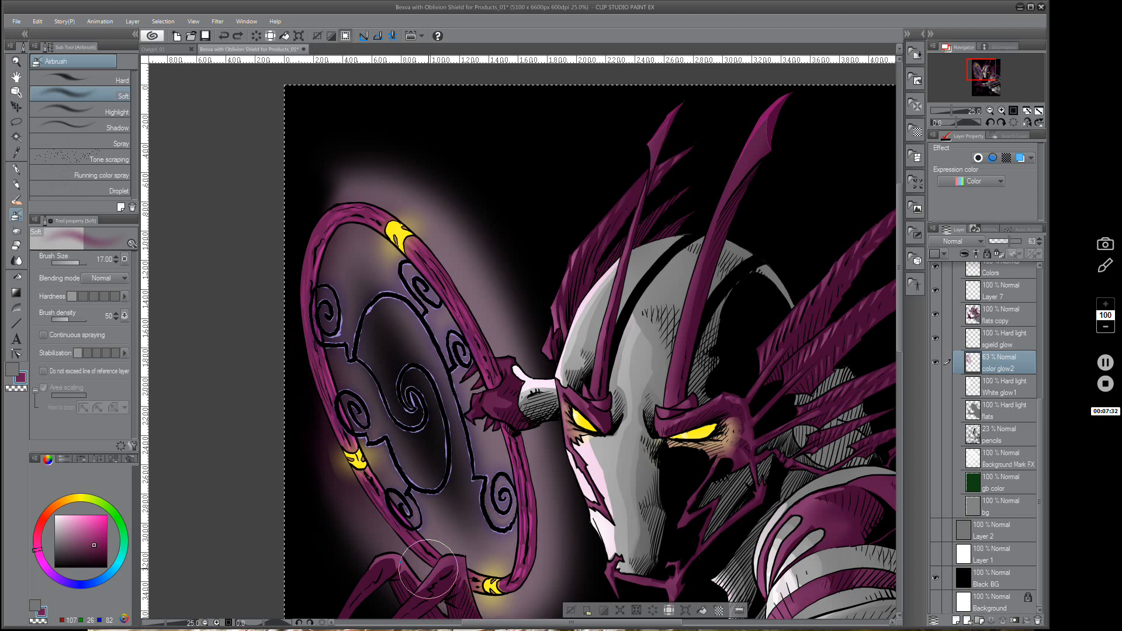
pyautogui.moveTo(305, 456); pyautogui.dragTo(334, 537)
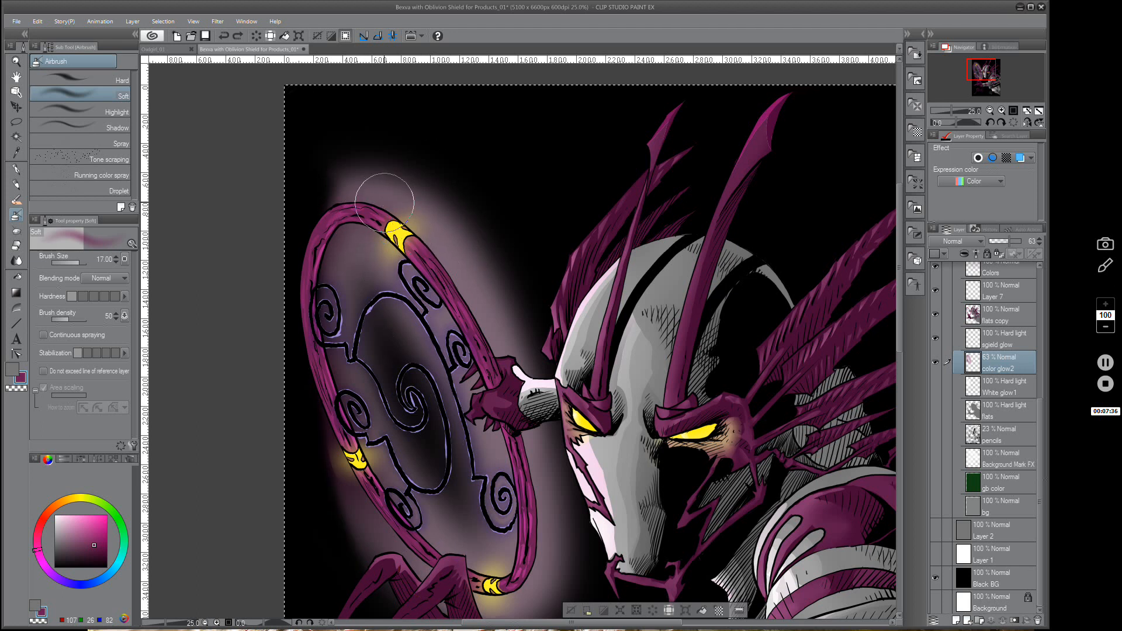
# Step: Check the artwork without flats copy, lighten the paint to pink (RGB 190, 116, 167) and airbrush the glow's left side on color glow2
pyautogui.click(934, 315)
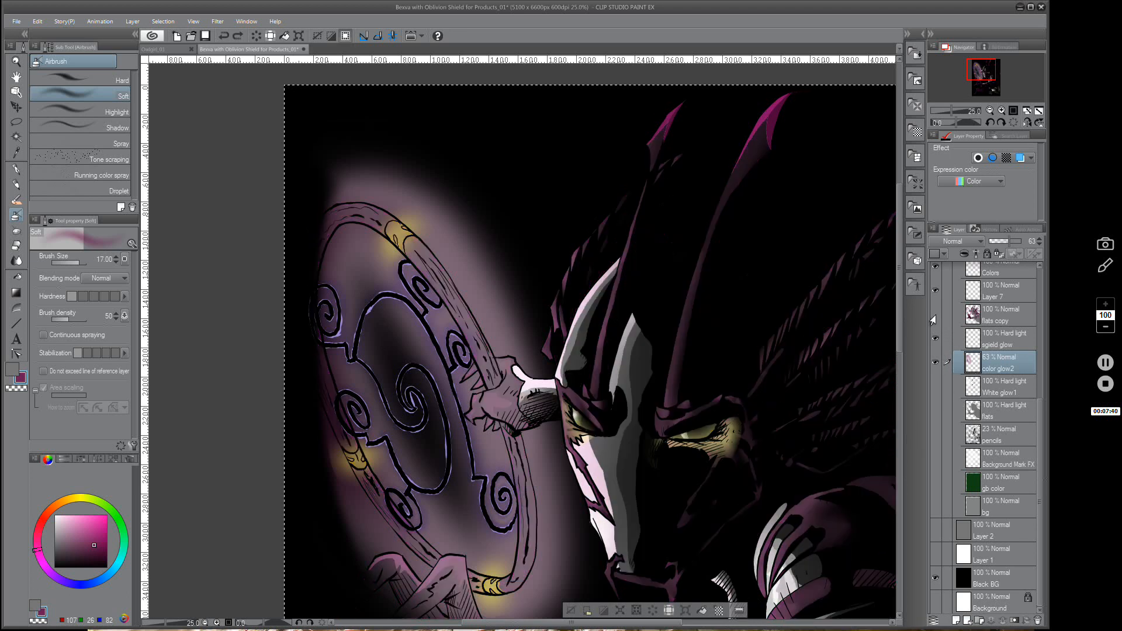
pyautogui.click(934, 315)
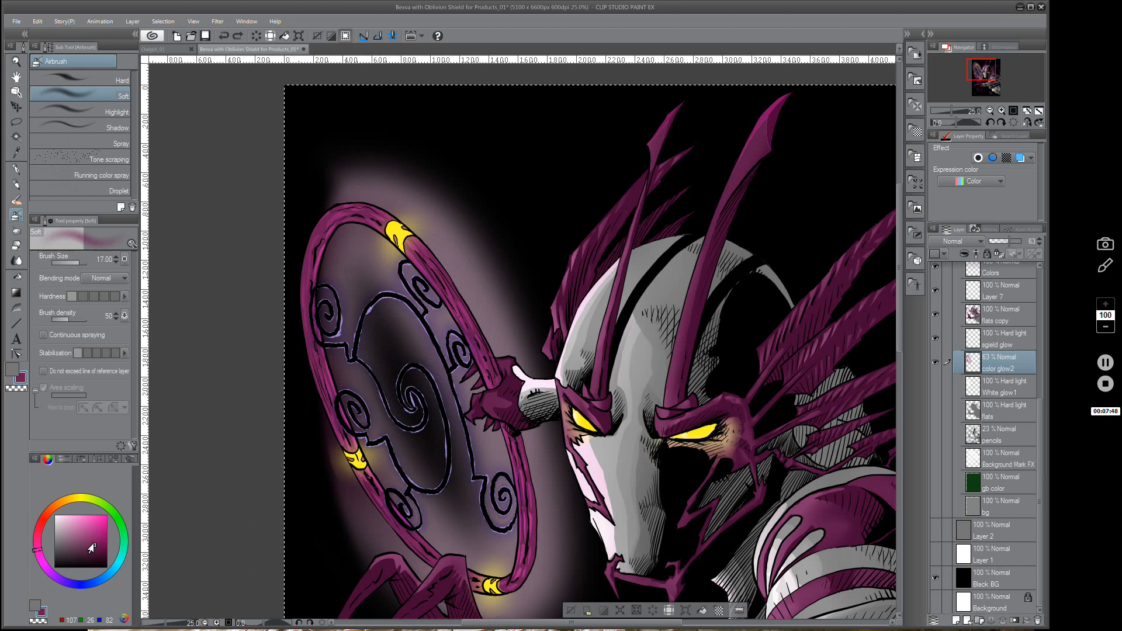
pyautogui.moveTo(92, 547); pyautogui.dragTo(69, 533)
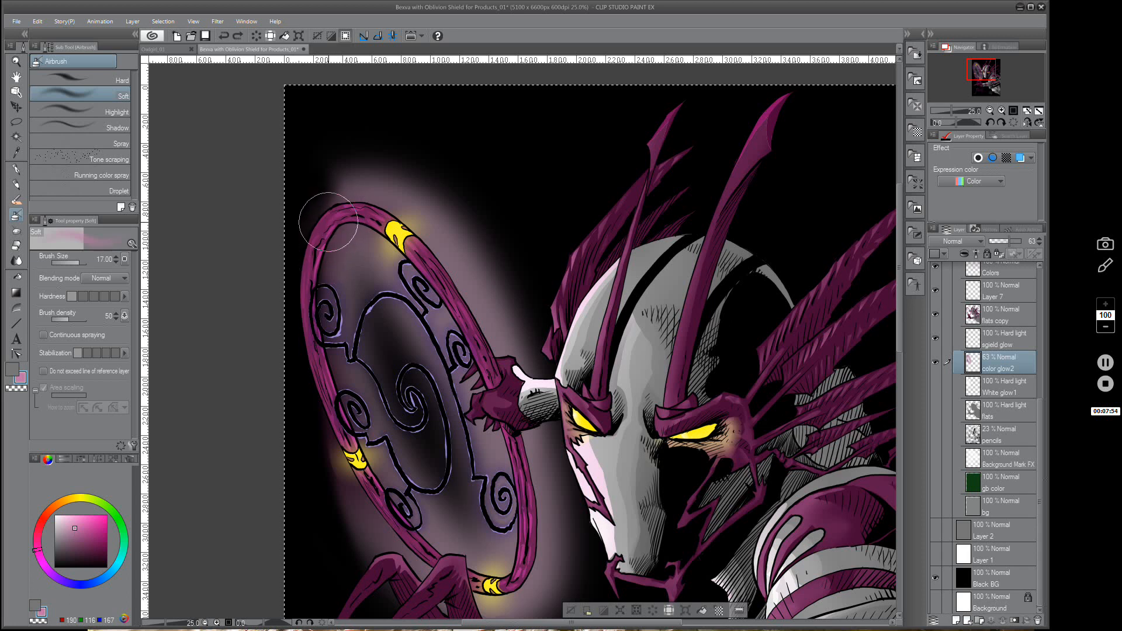
pyautogui.moveTo(331, 245)
pyautogui.mouseDown()
pyautogui.moveTo(335, 405)
pyautogui.moveTo(322, 315)
pyautogui.moveTo(360, 500)
pyautogui.moveTo(346, 459)
pyautogui.moveTo(377, 540)
pyautogui.moveTo(328, 391)
pyautogui.moveTo(343, 203)
pyautogui.moveTo(317, 280)
pyautogui.moveTo(343, 442)
pyautogui.mouseUp()
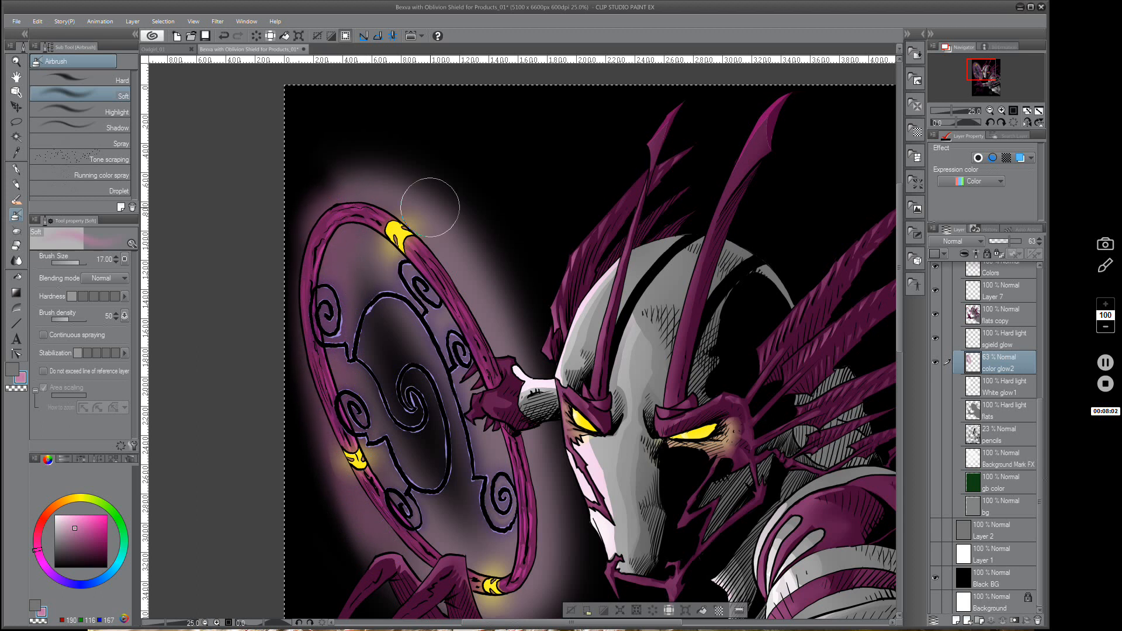
pyautogui.hotkey('ctrl', 'z')
pyautogui.hotkey('ctrl', 'z')
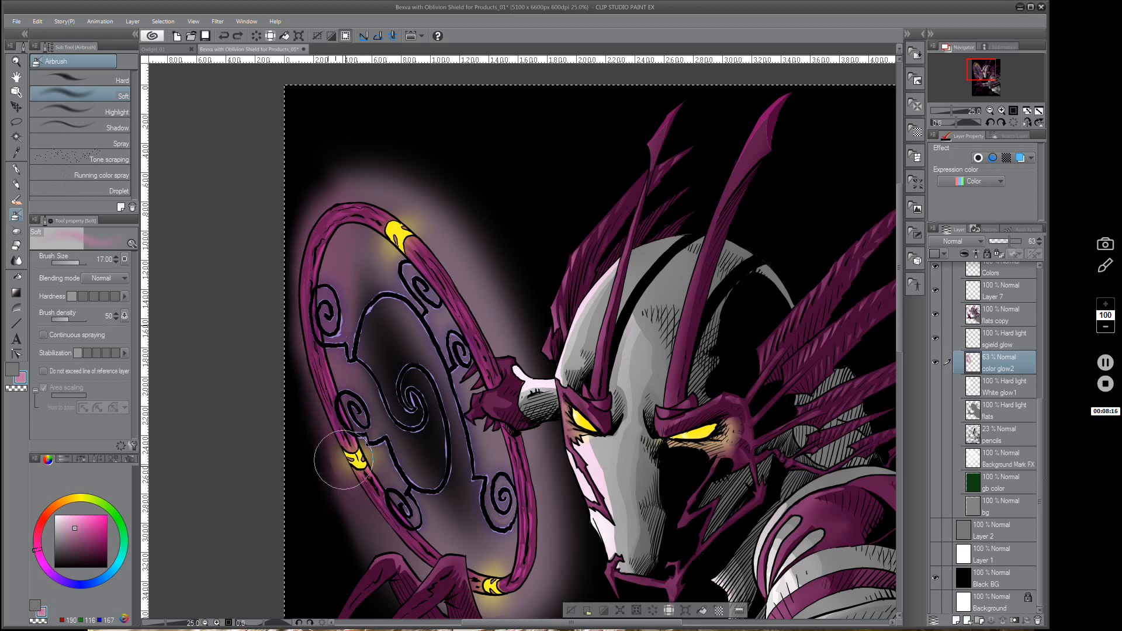
pyautogui.moveTo(344, 460); pyautogui.dragTo(341, 458)
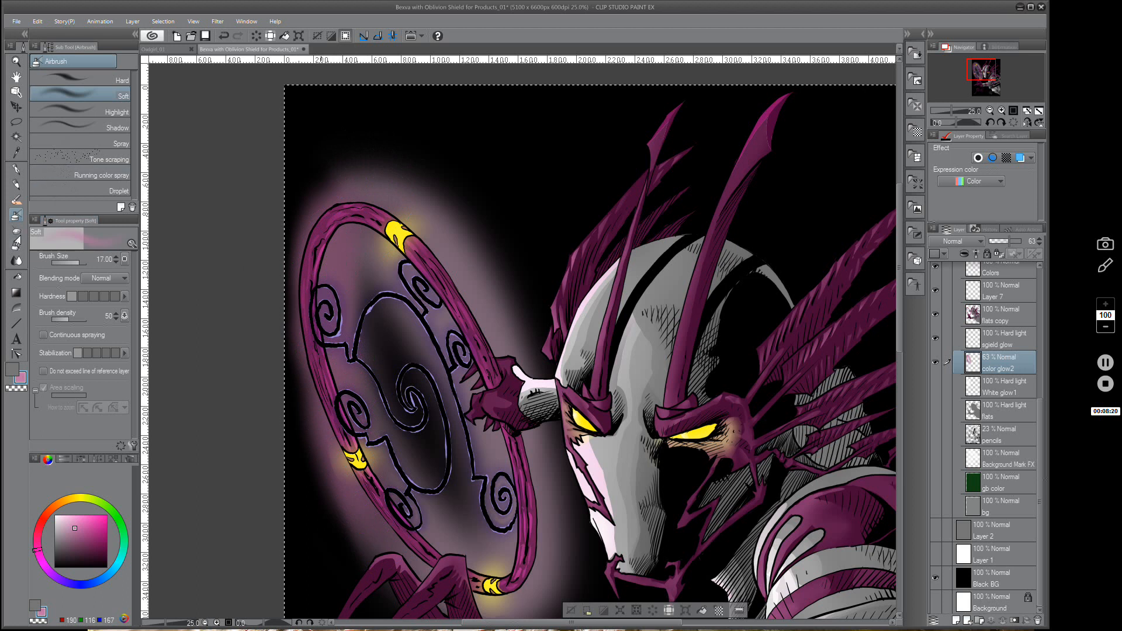
# Step: Compare the shield with and without White glow 1 on the black background, leaving that layer shown
pyautogui.press('e')
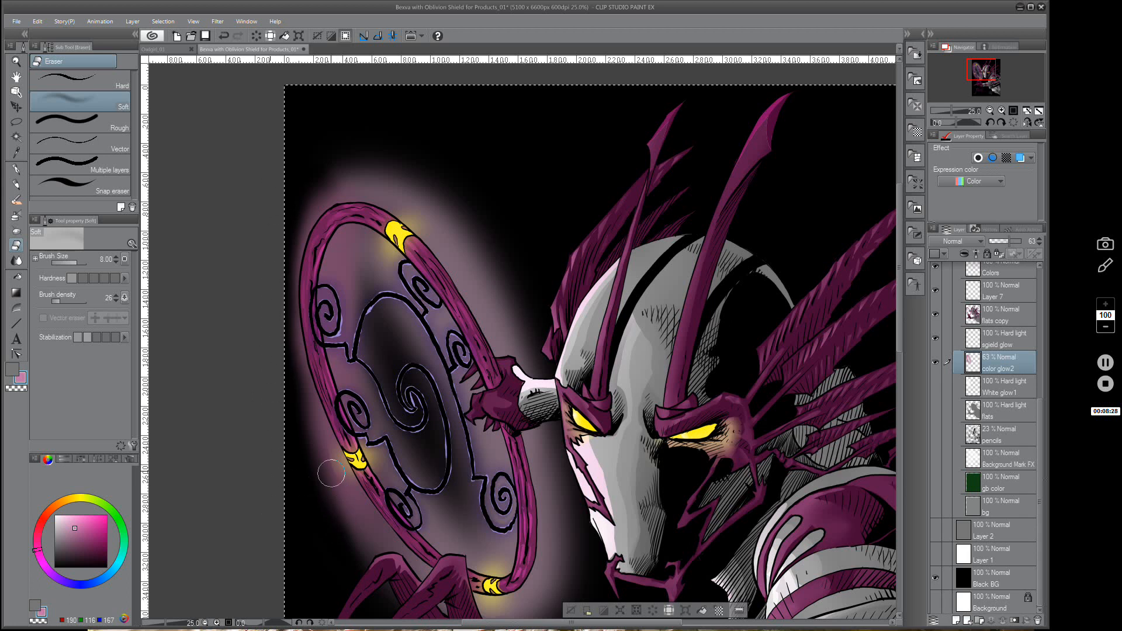
pyautogui.press('b')
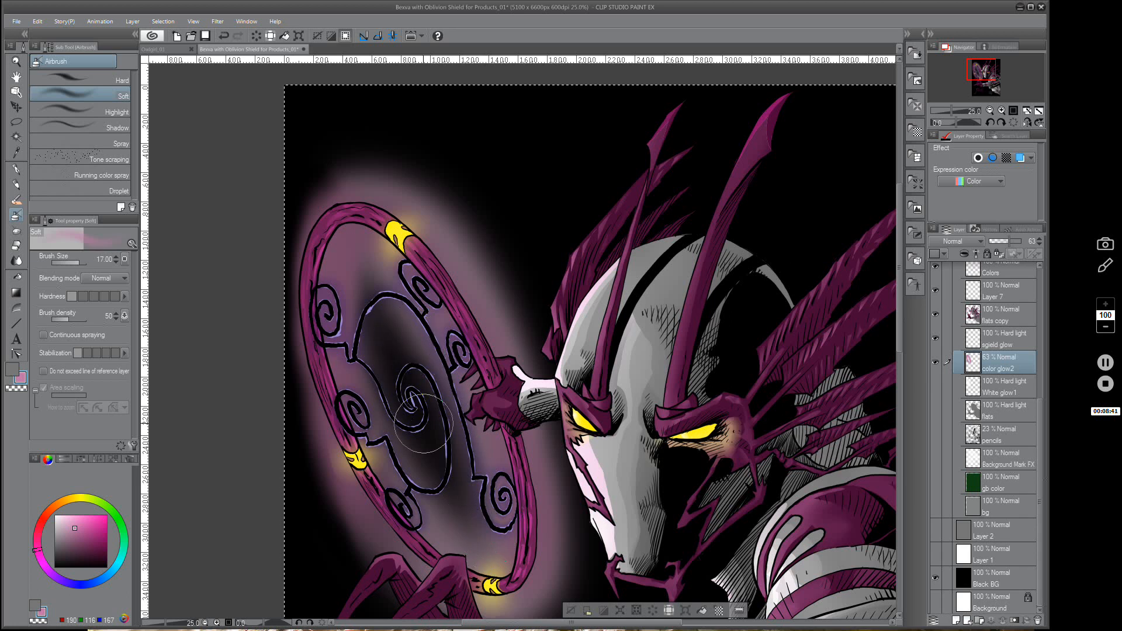
pyautogui.click(933, 387)
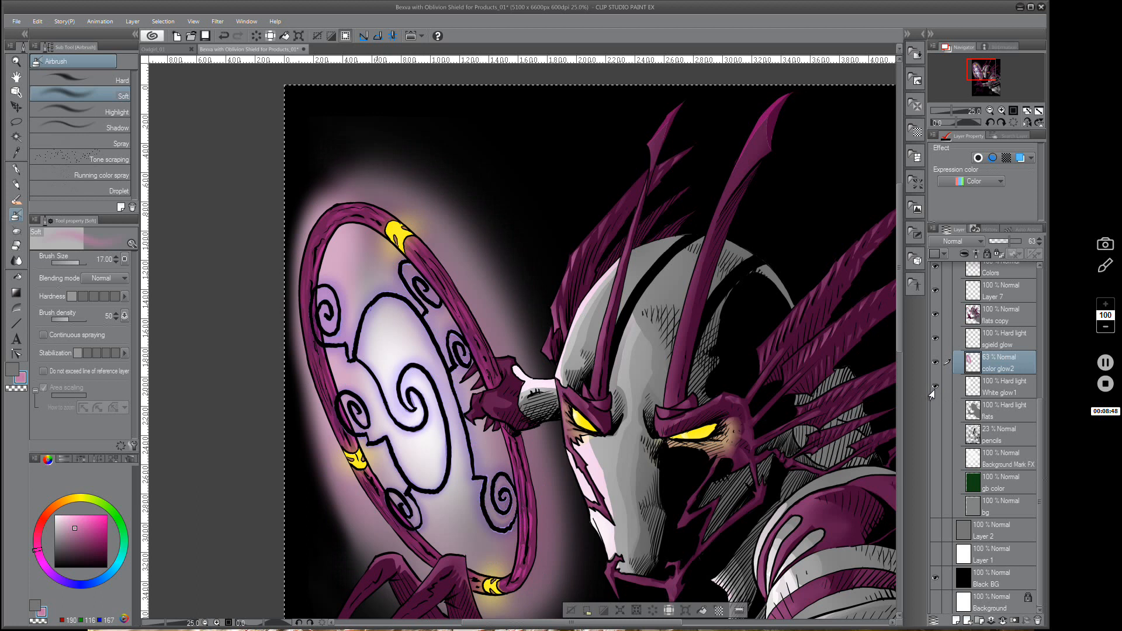
pyautogui.click(933, 391)
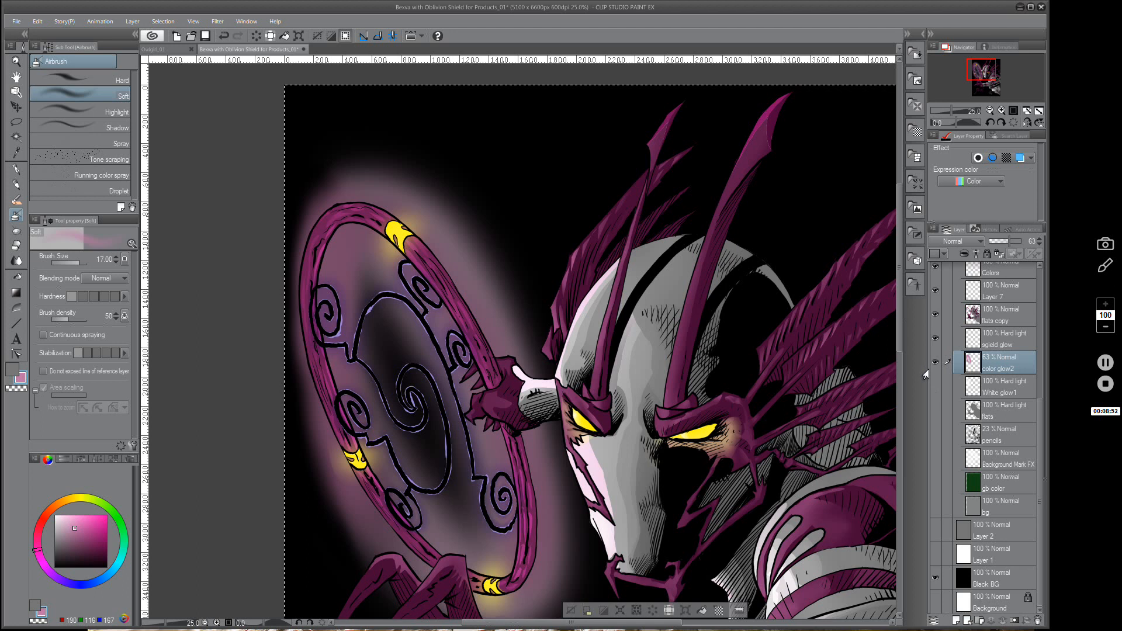
pyautogui.click(934, 388)
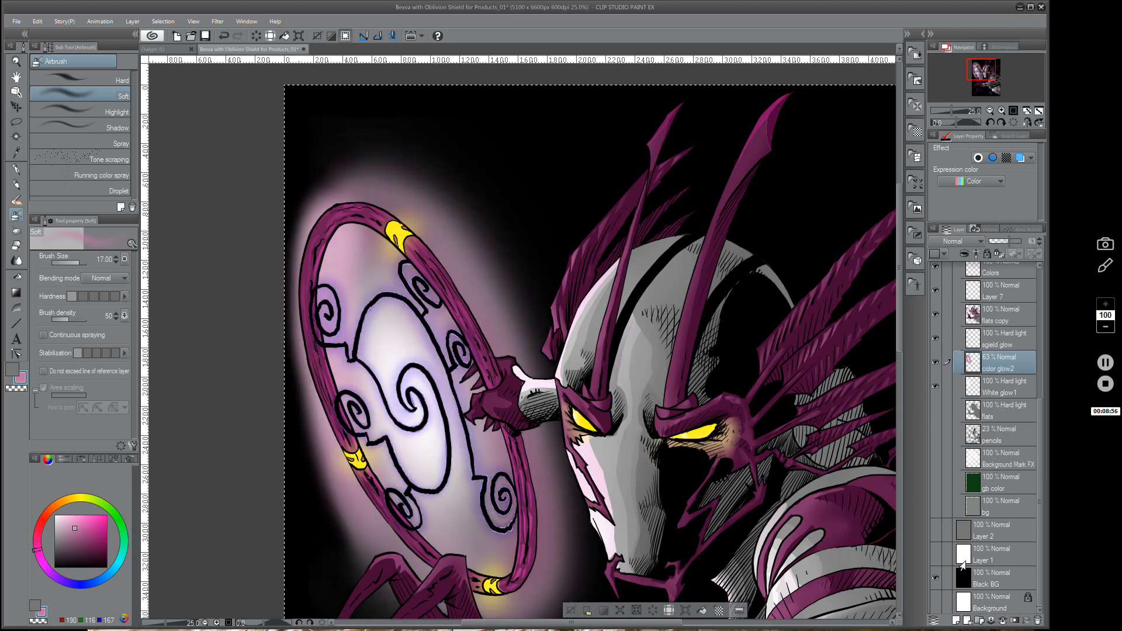
# Step: Check the whole artwork over the white Layer 1, over transparency and over the grey Layer 2 with Black BG hidden
pyautogui.click(935, 578)
pyautogui.click(934, 555)
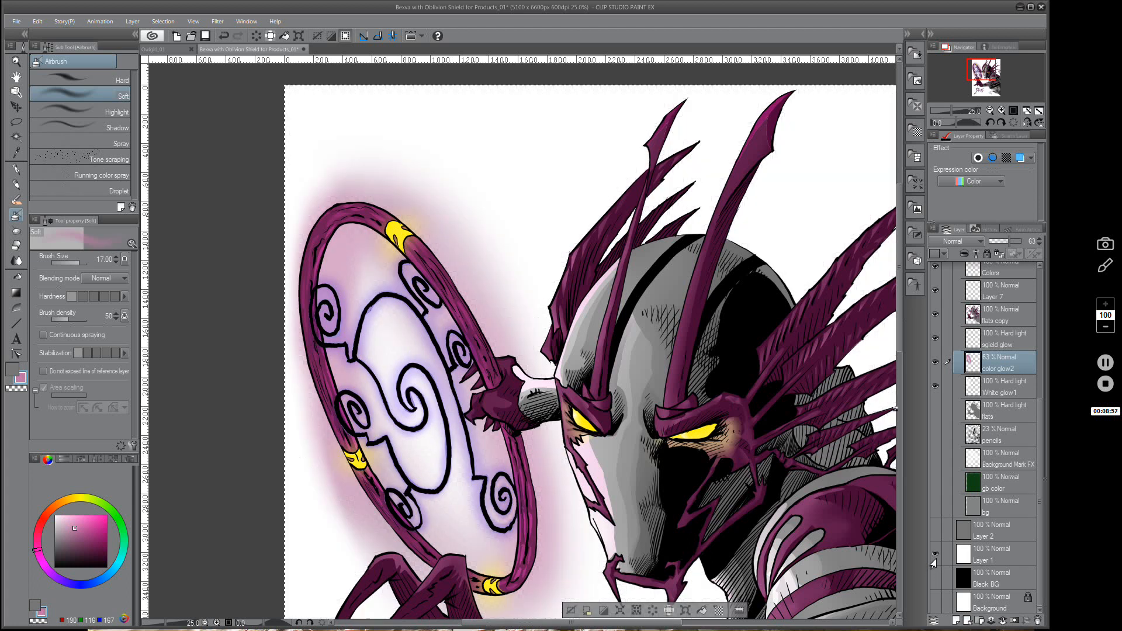
pyautogui.click(934, 555)
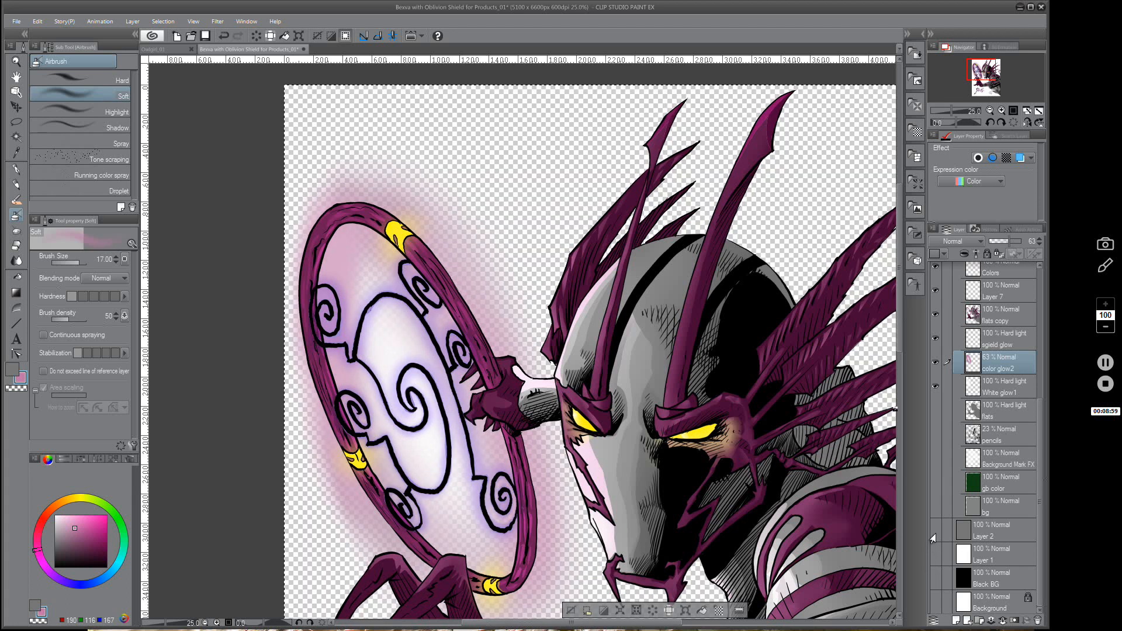
pyautogui.click(935, 530)
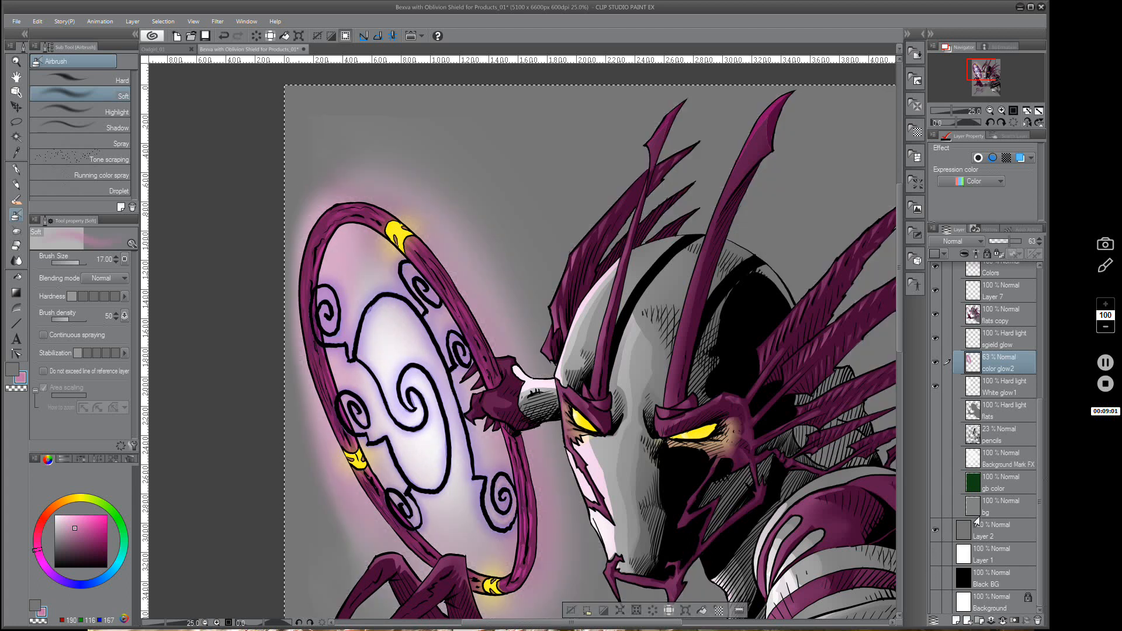
pyautogui.click(1038, 112)
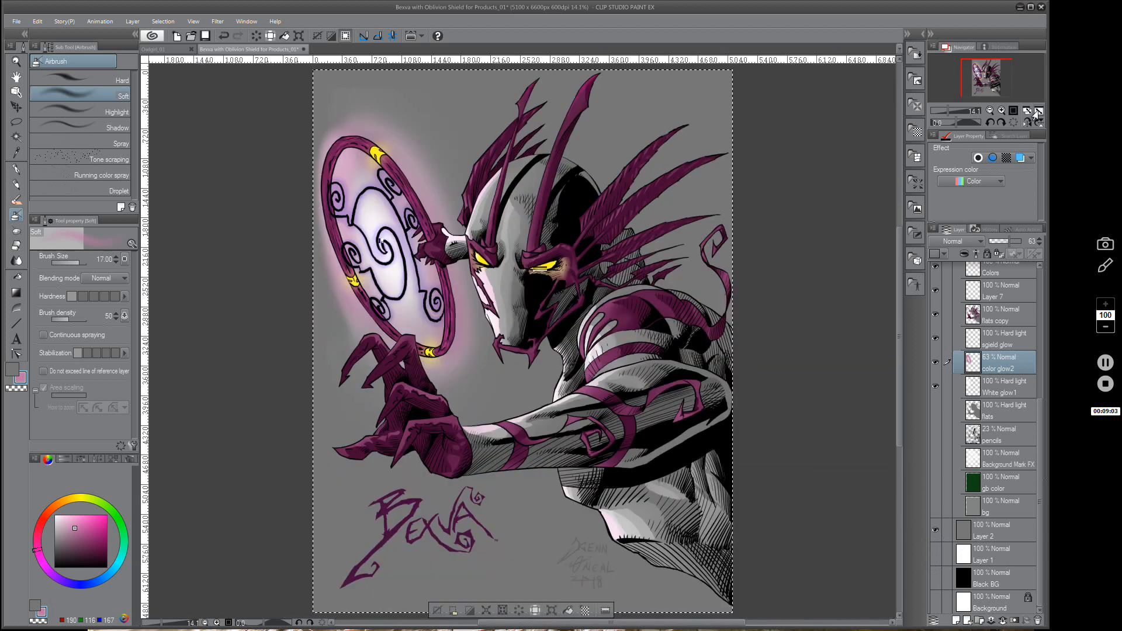
# Step: Clear the selection, check the artwork on Black BG, and save the file with all background layers hidden
pyautogui.click(437, 610)
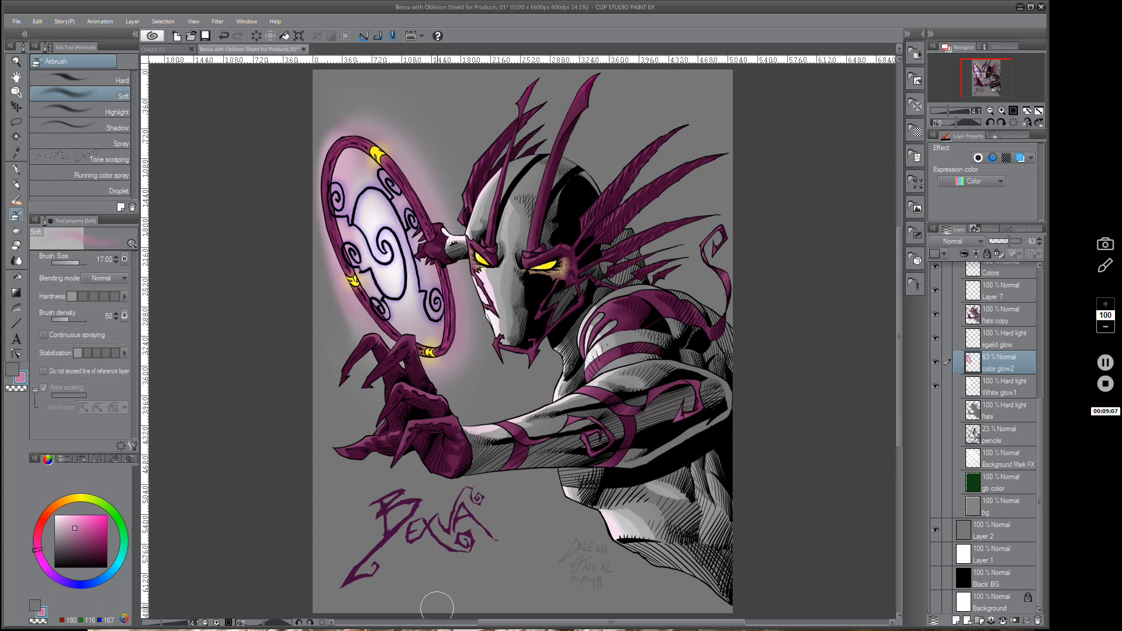
pyautogui.click(934, 529)
pyautogui.click(934, 578)
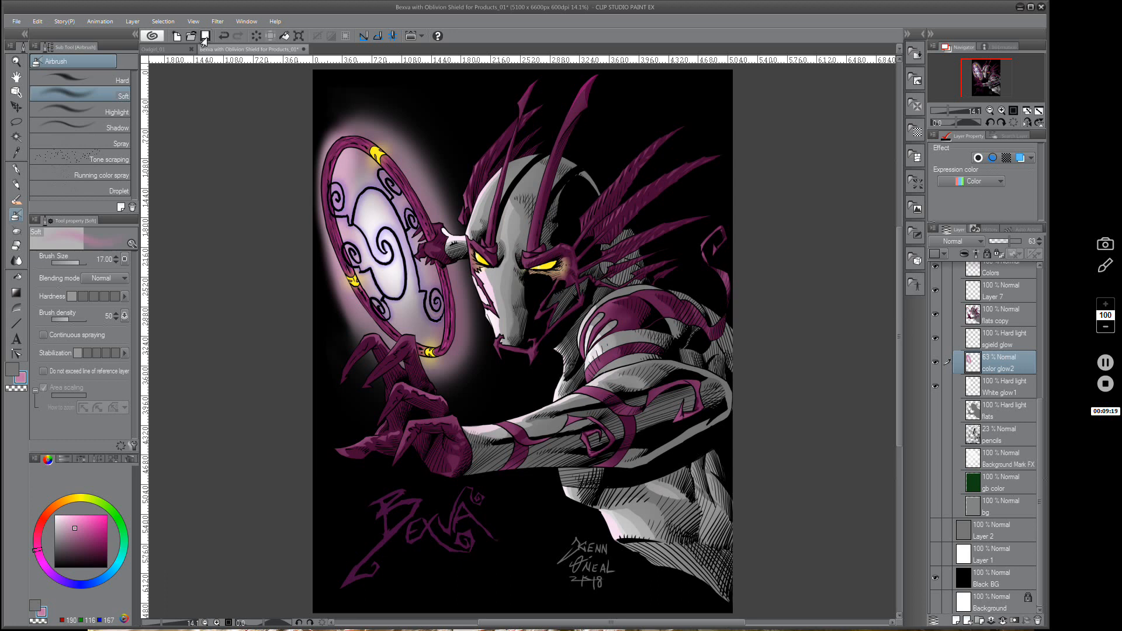
pyautogui.click(934, 578)
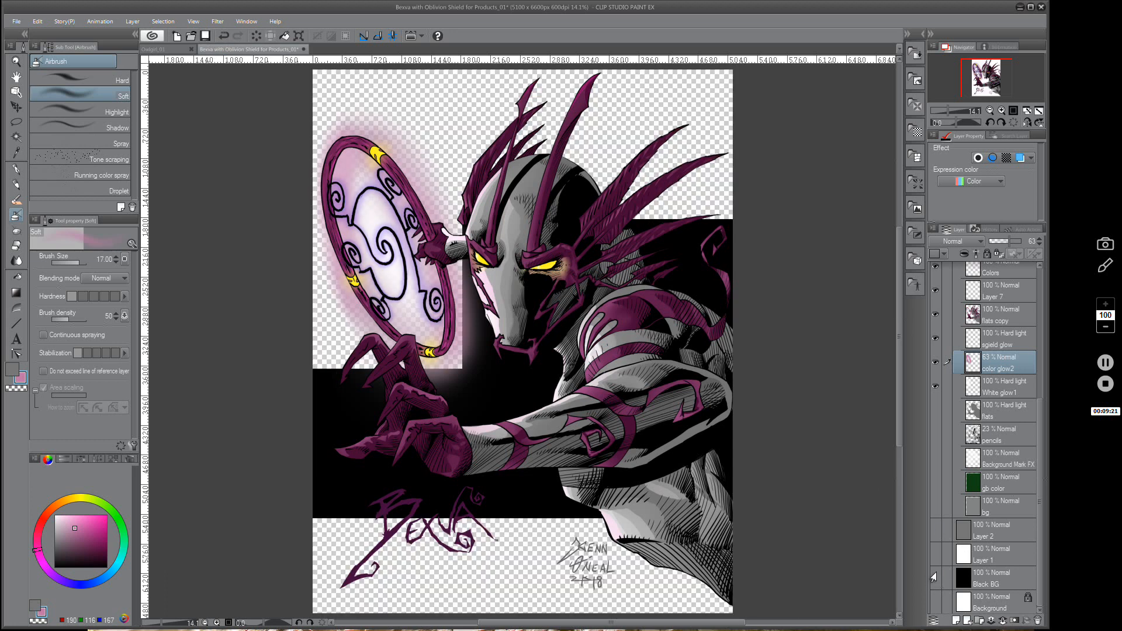
pyautogui.click(201, 37)
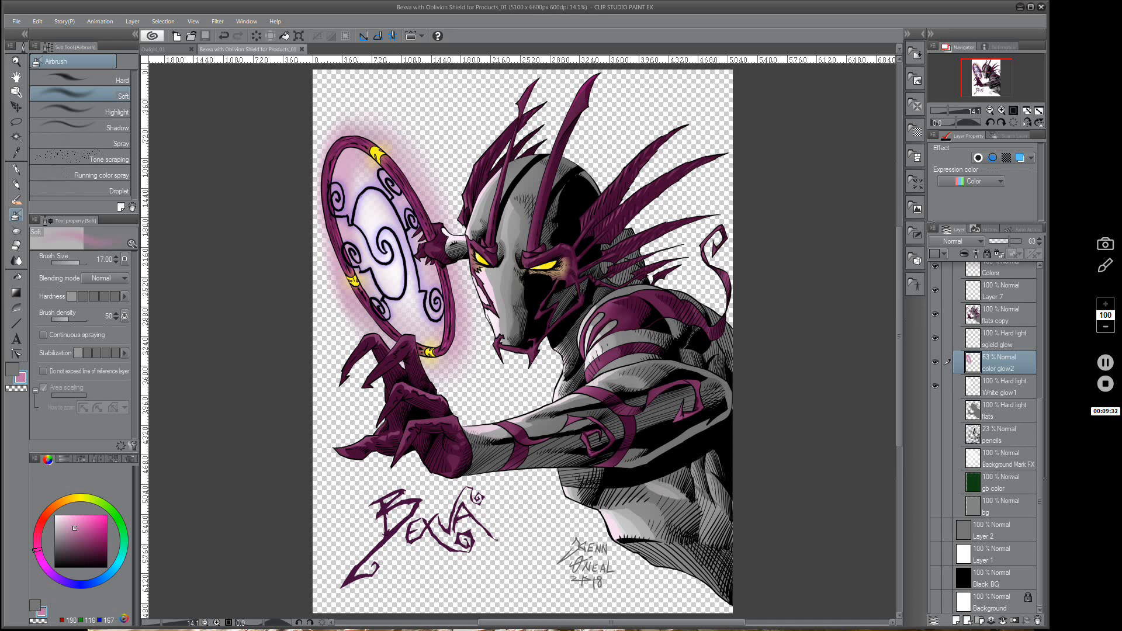
# Step: Switch to Windows Explorer, browse to the product capture folder in a new window, and open the image Toasty Merch Threadless Capture_02
pyautogui.hotkey('alt', 'Tab')
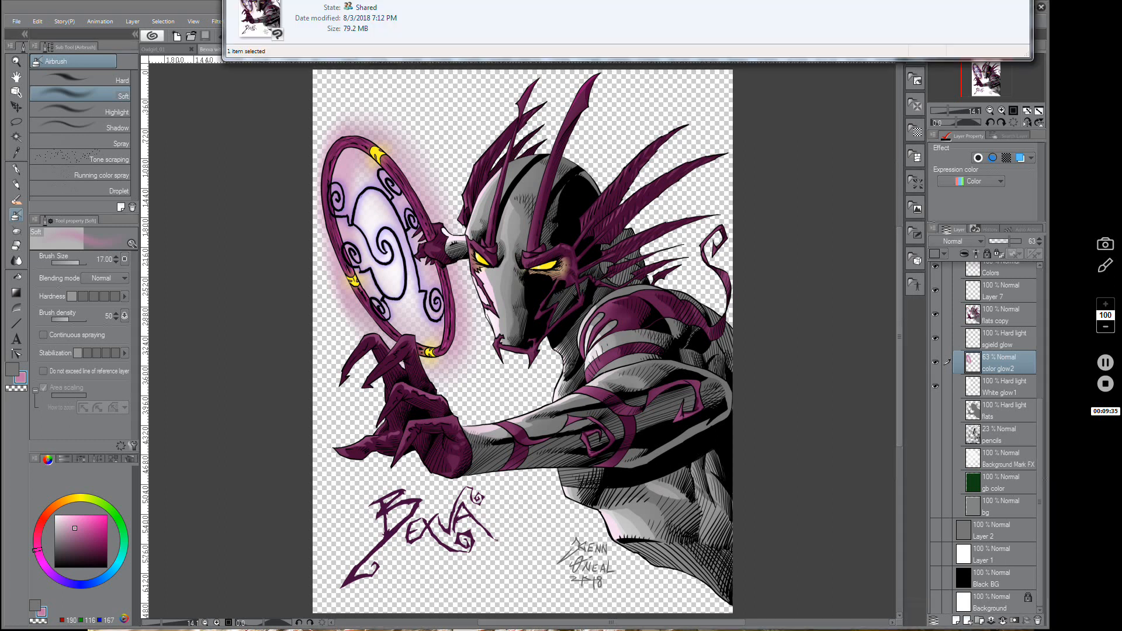
pyautogui.moveTo(627, 1); pyautogui.dragTo(578, 0)
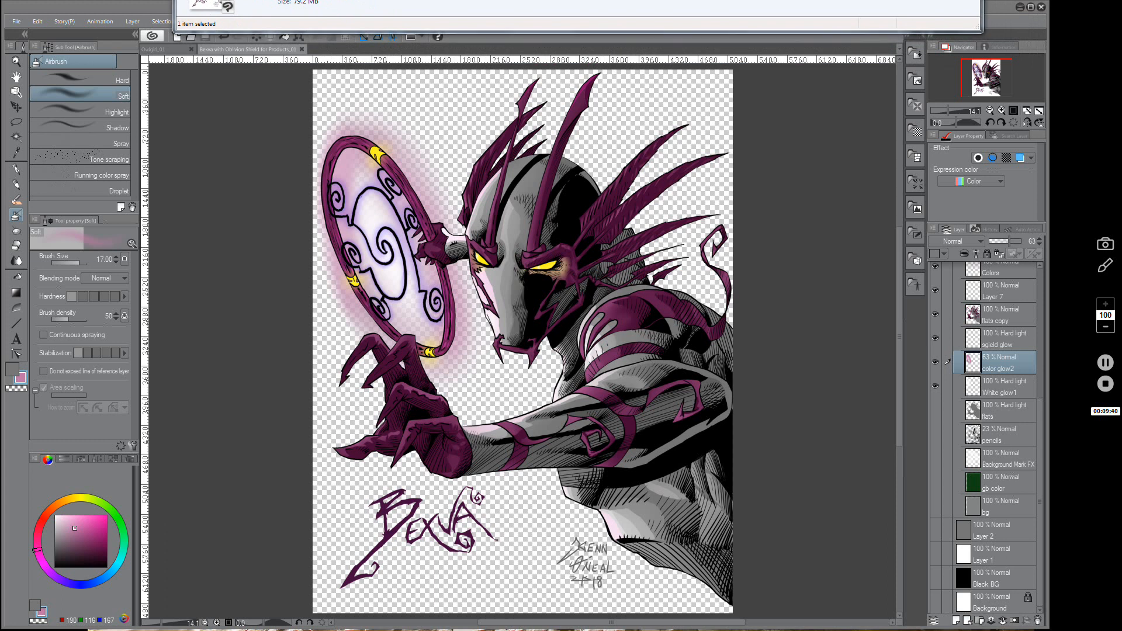
pyautogui.hotkey('ctrl', 'n')
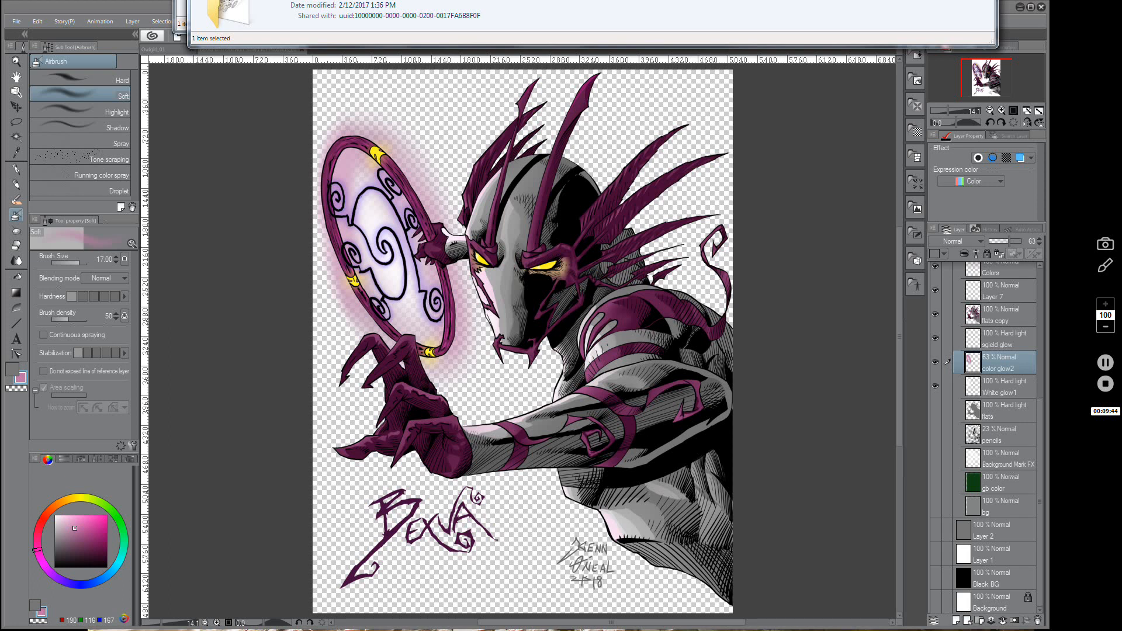
pyautogui.press('Down')
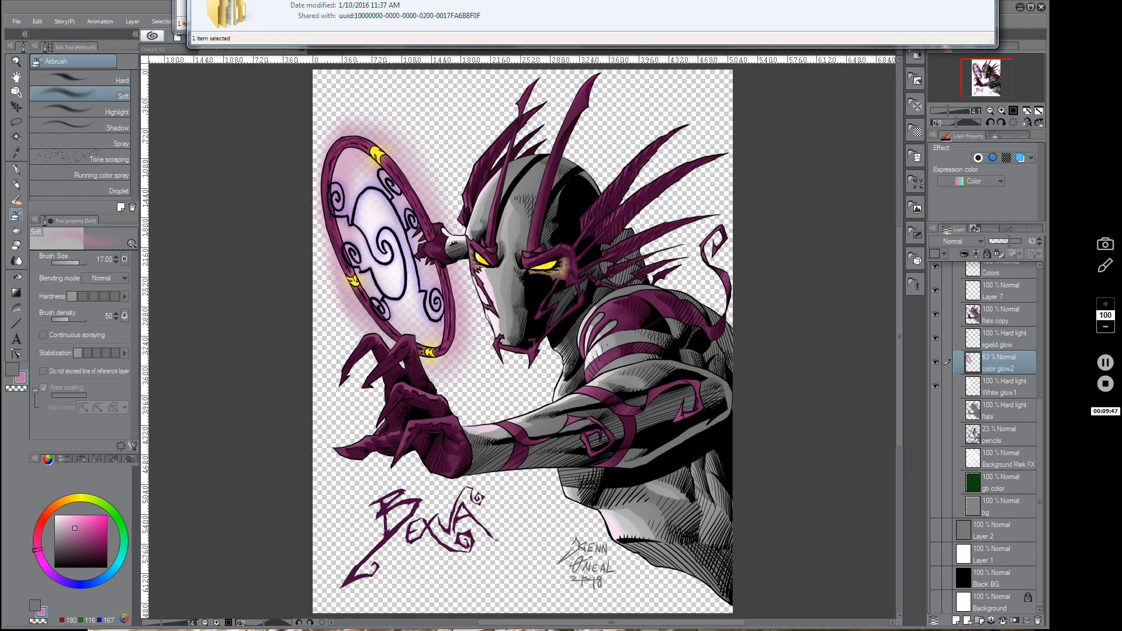
pyautogui.press('Down')
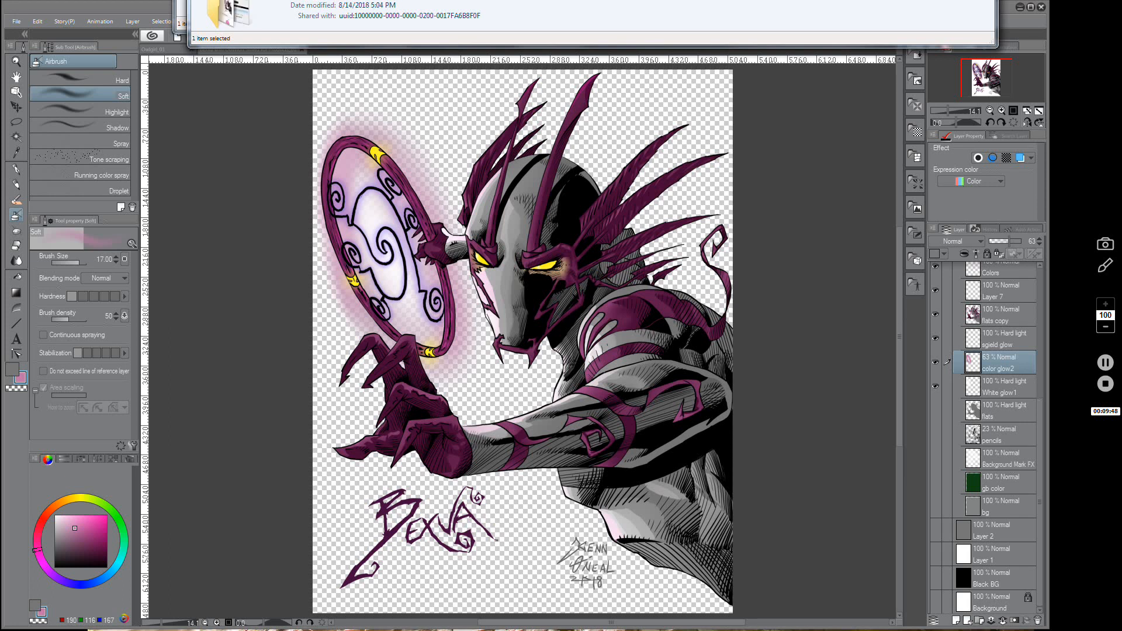
pyautogui.press('Return')
pyautogui.press('Down')
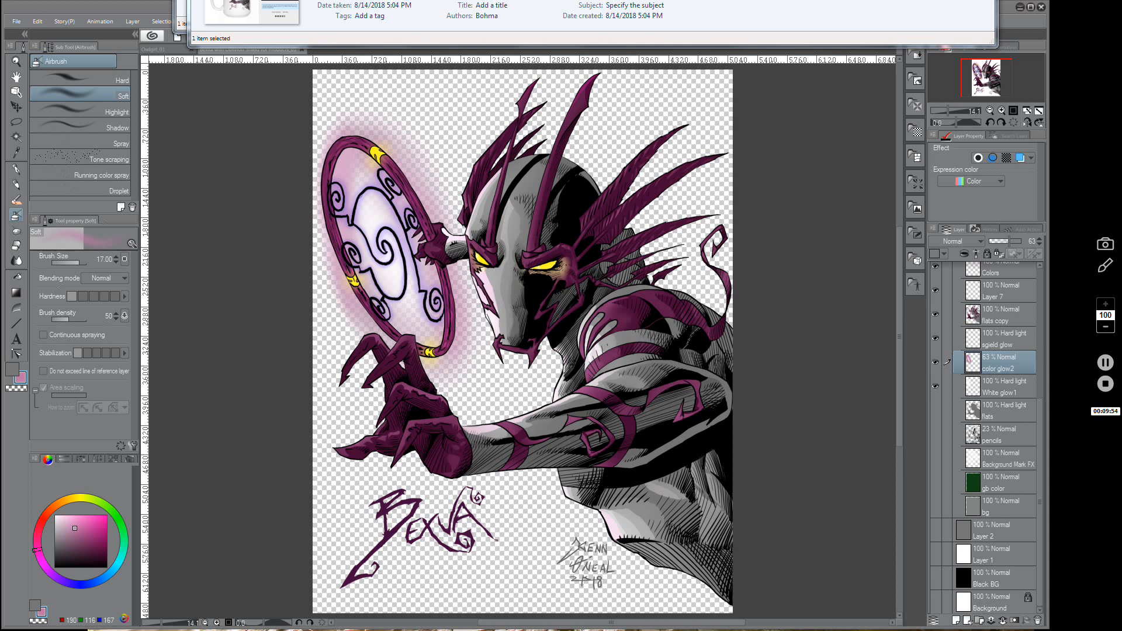
pyautogui.press('Return')
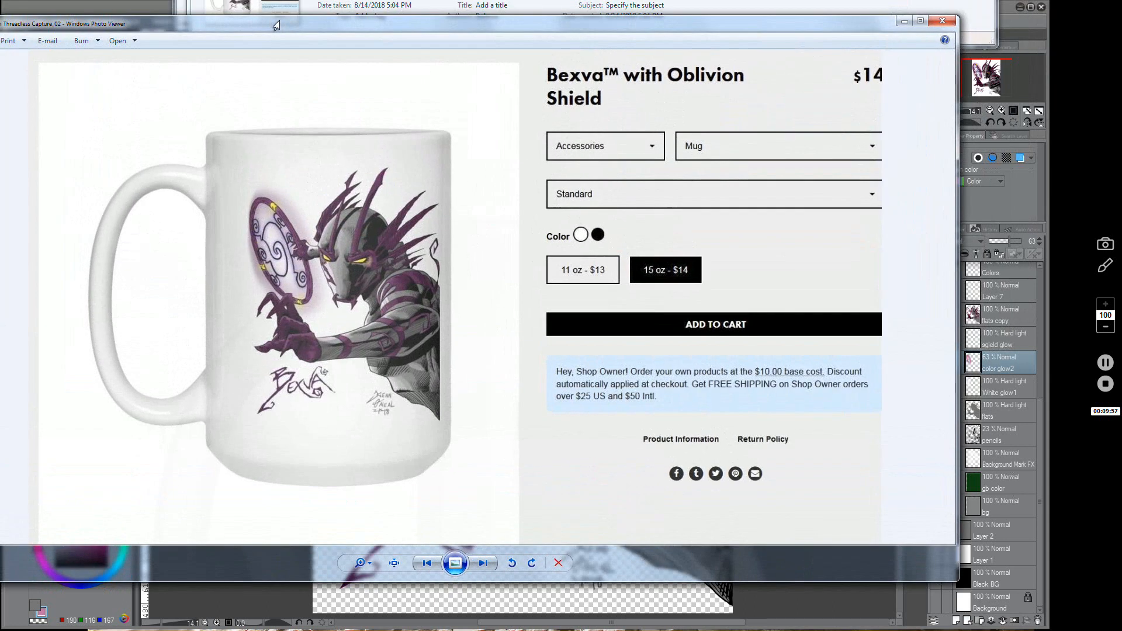
# Step: Examine the artwork's shield glow on the white 15 oz mug mockup, and close the image viewer
pyautogui.moveTo(277, 26); pyautogui.dragTo(329, 89)
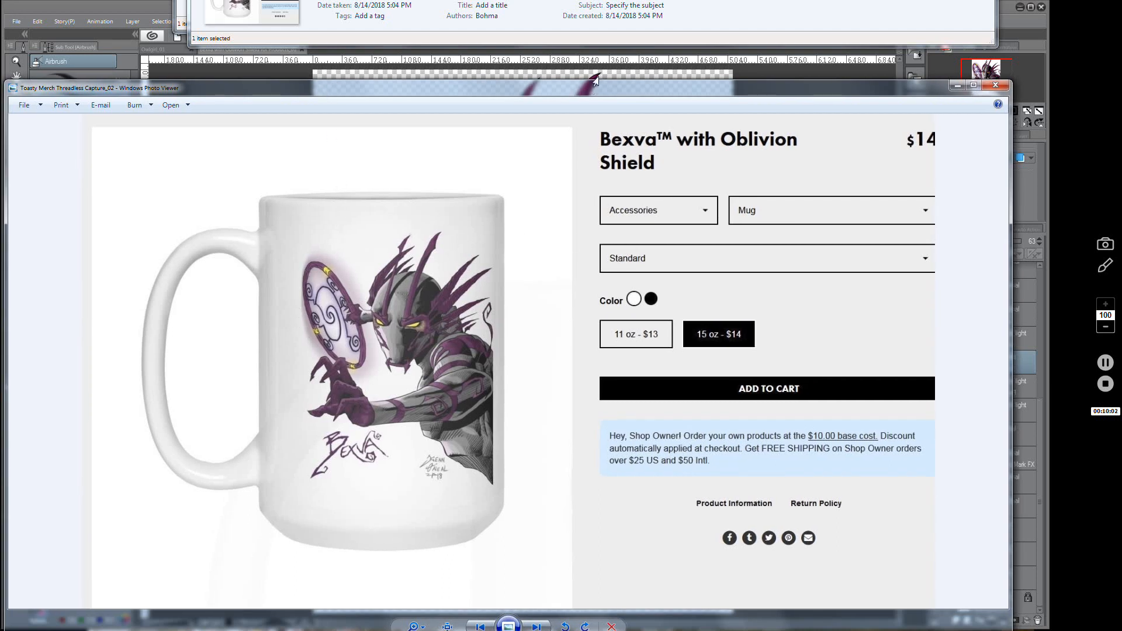
pyautogui.moveTo(594, 88); pyautogui.dragTo(600, 45)
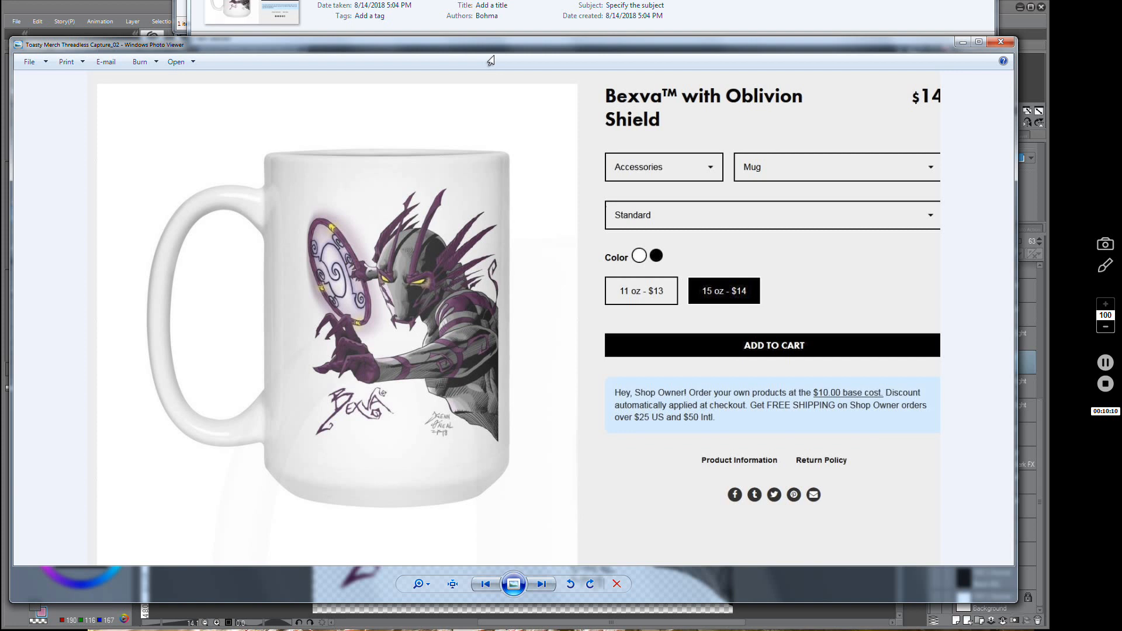
pyautogui.moveTo(489, 52); pyautogui.dragTo(489, 24)
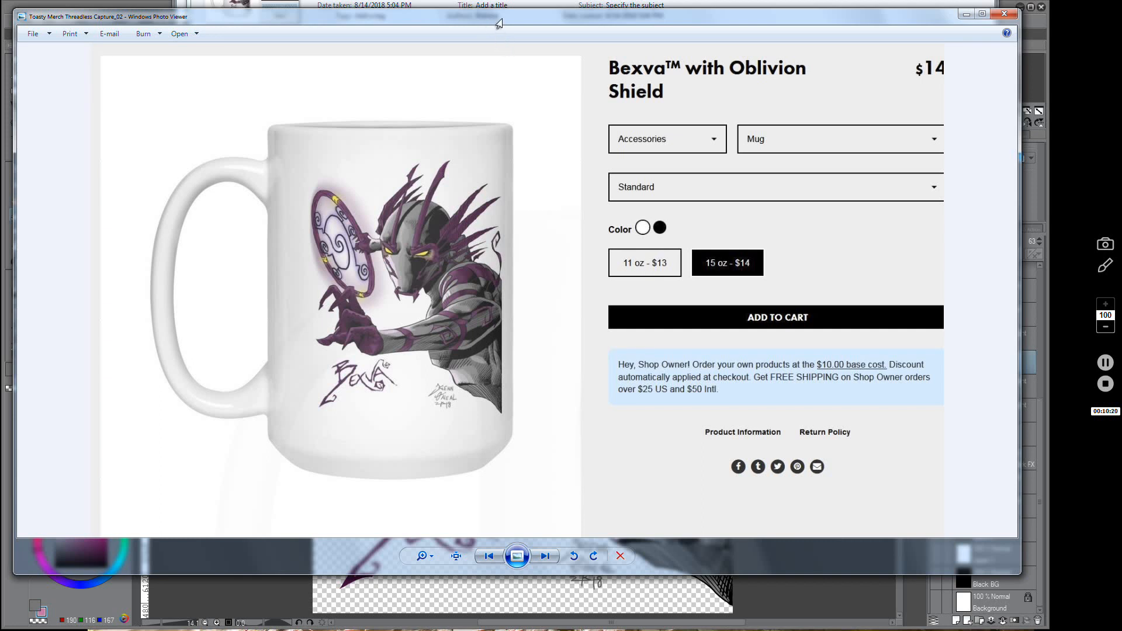
pyautogui.moveTo(498, 22); pyautogui.dragTo(503, 27)
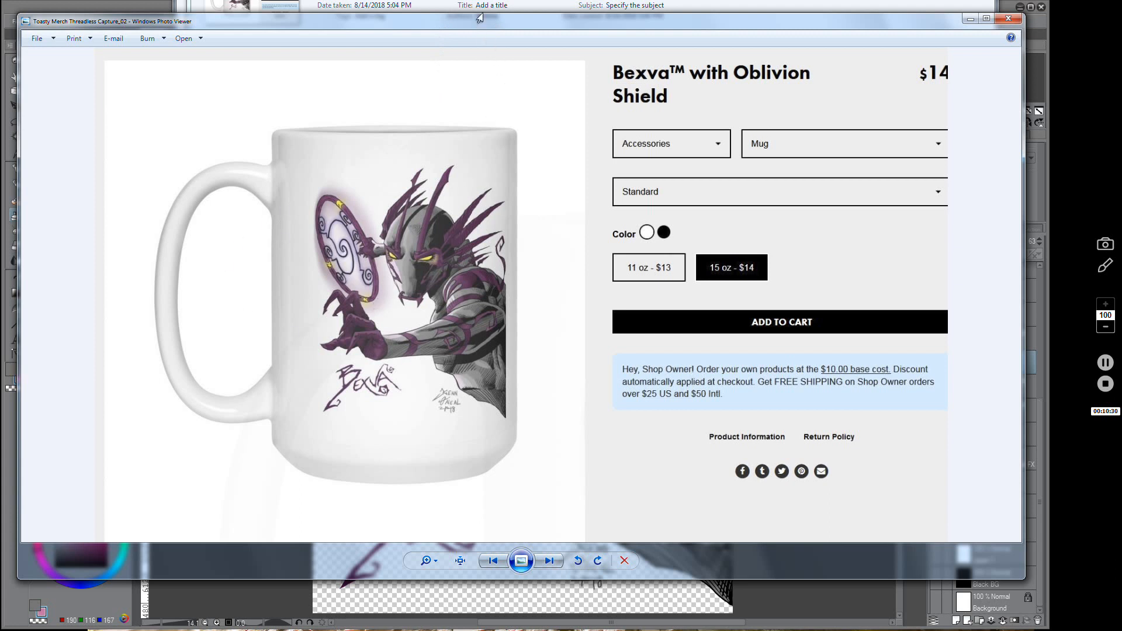
pyautogui.moveTo(480, 28)
pyautogui.mouseDown()
pyautogui.moveTo(474, 3)
pyautogui.moveTo(551, 64)
pyautogui.moveTo(507, 57)
pyautogui.mouseUp()
pyautogui.click(996, 53)
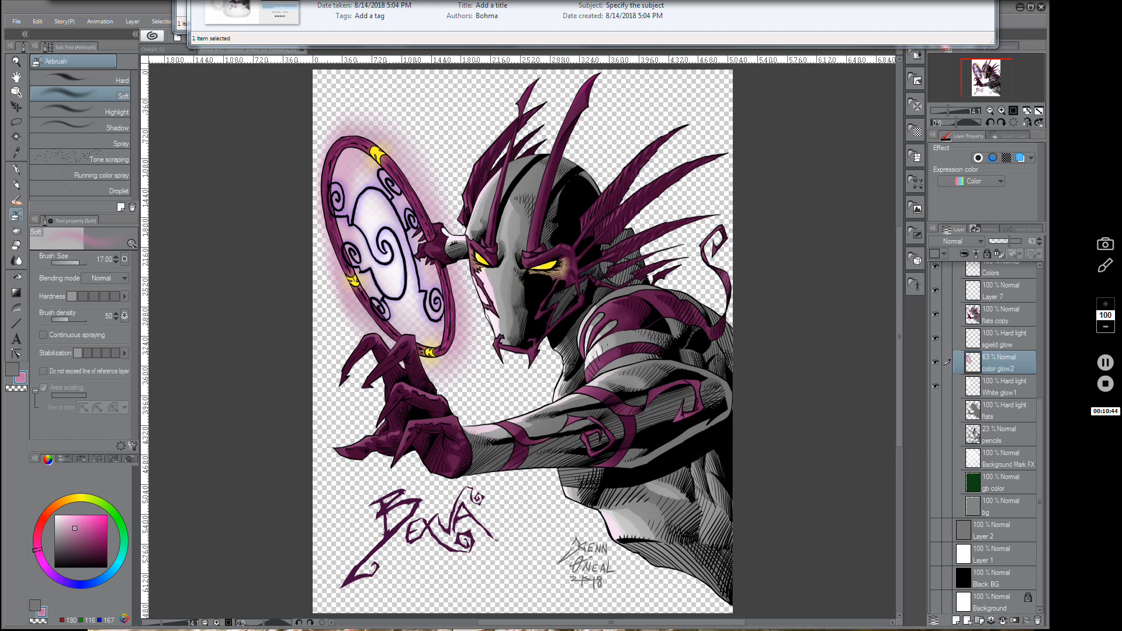
# Step: Switch to the browser and examine the shop address and the women's pullover hoody page for Bexva with Oblivion Shield
pyautogui.click(1105, 363)
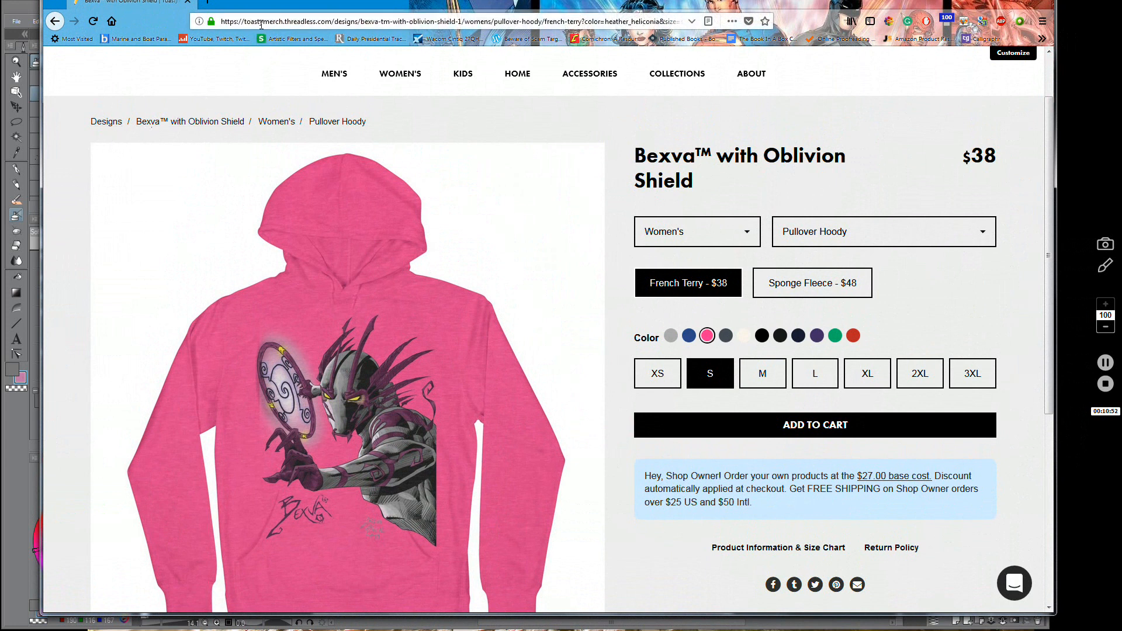
pyautogui.moveTo(252, 22); pyautogui.dragTo(338, 22)
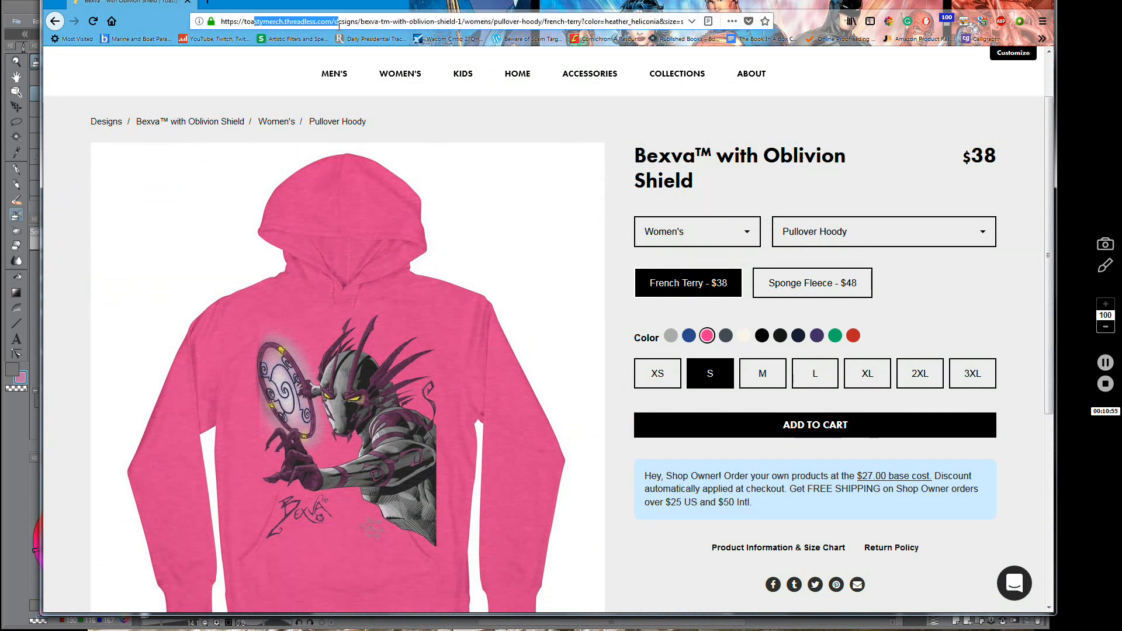
pyautogui.click(864, 92)
pyautogui.scroll(2, 864, 93)
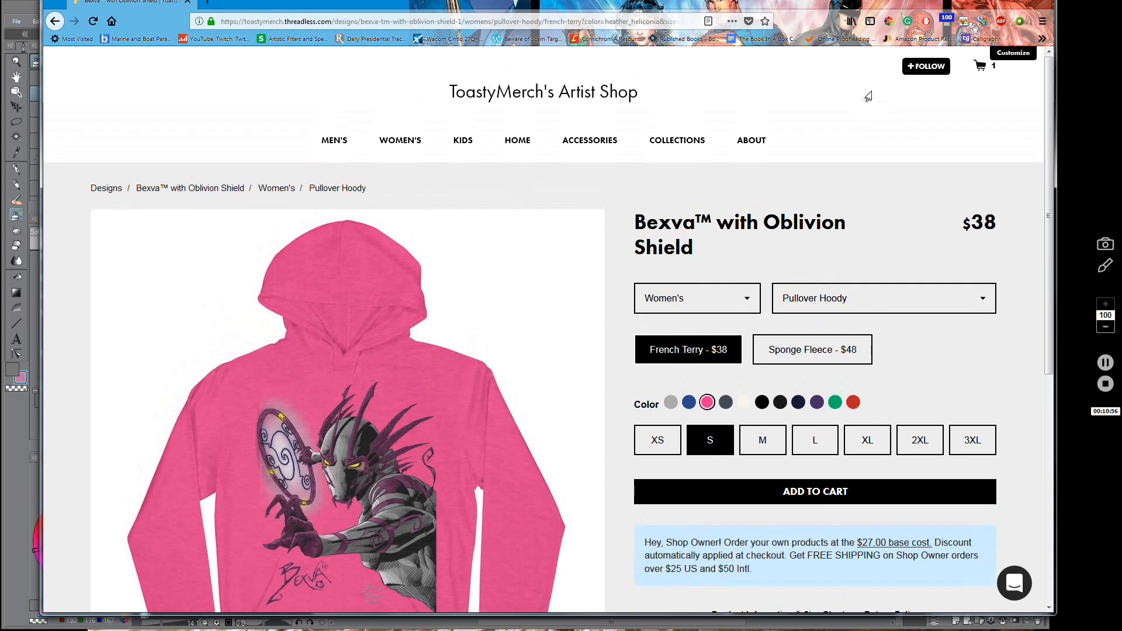
pyautogui.scroll(-1, 769, 123)
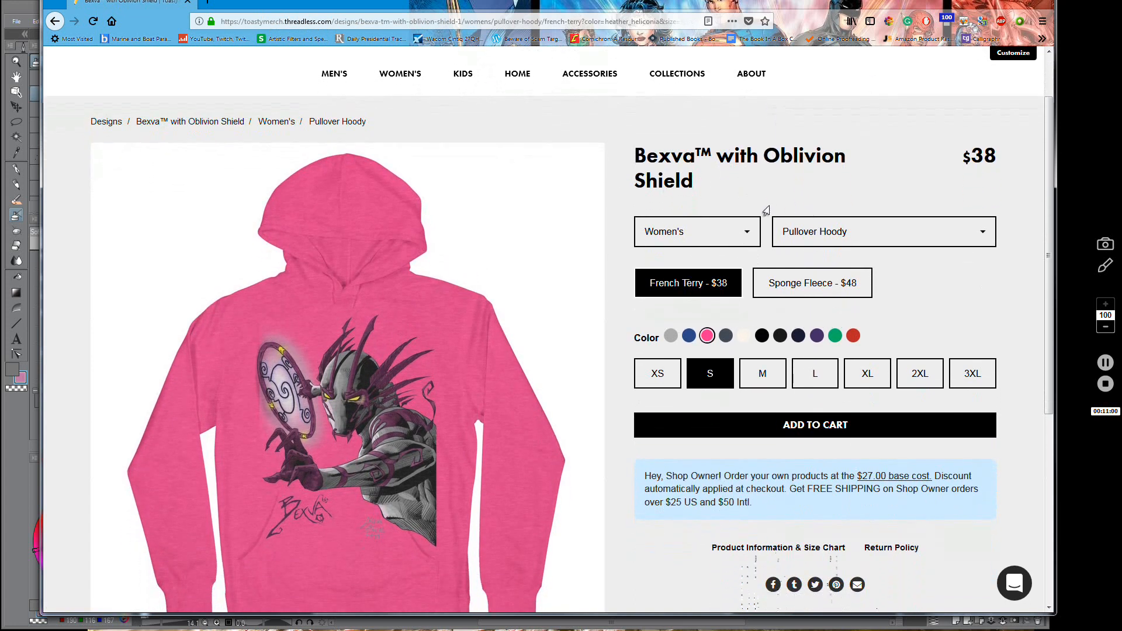
pyautogui.scroll(-1, 760, 213)
# Step: Preview the women's French Terry pullover hoody in heather purple, heather heliconia and heather red
pyautogui.click(746, 166)
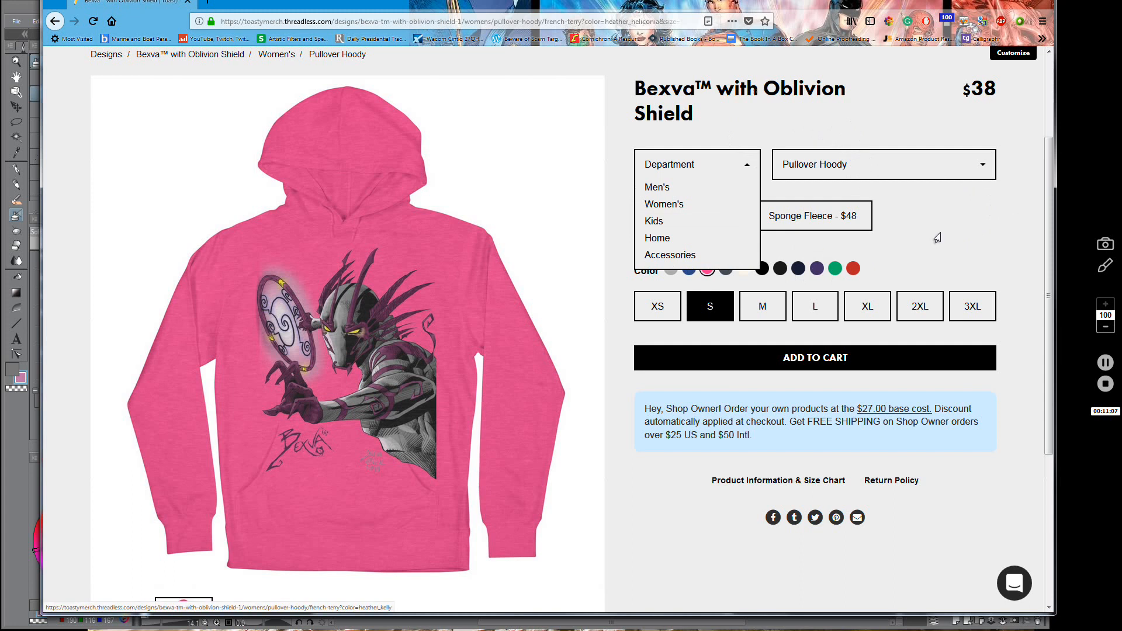
pyautogui.click(815, 270)
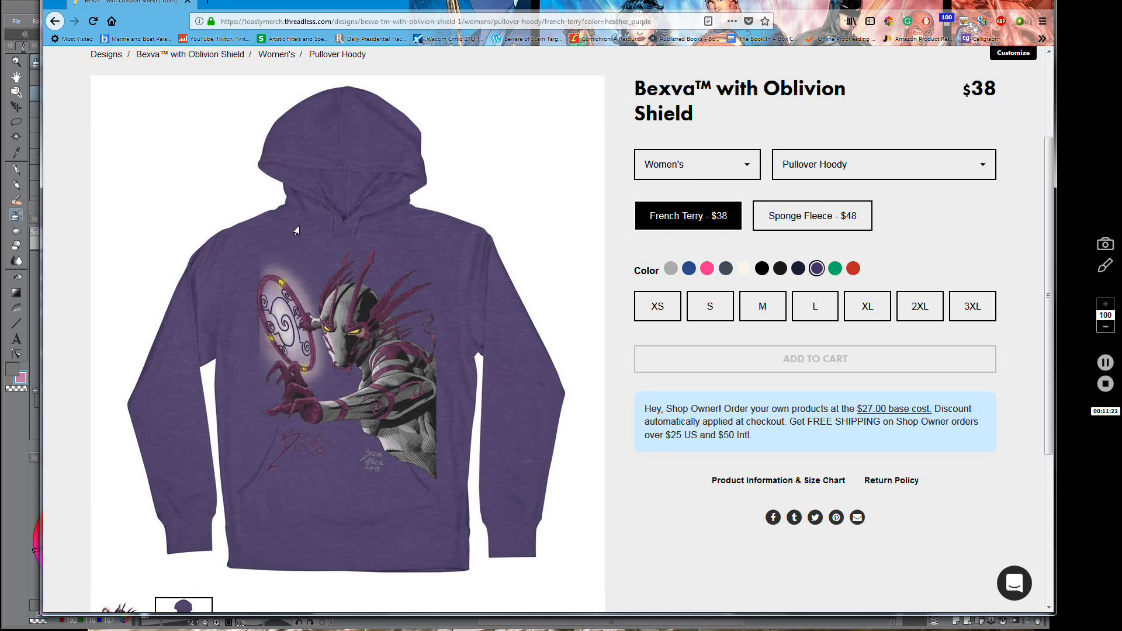
pyautogui.click(707, 270)
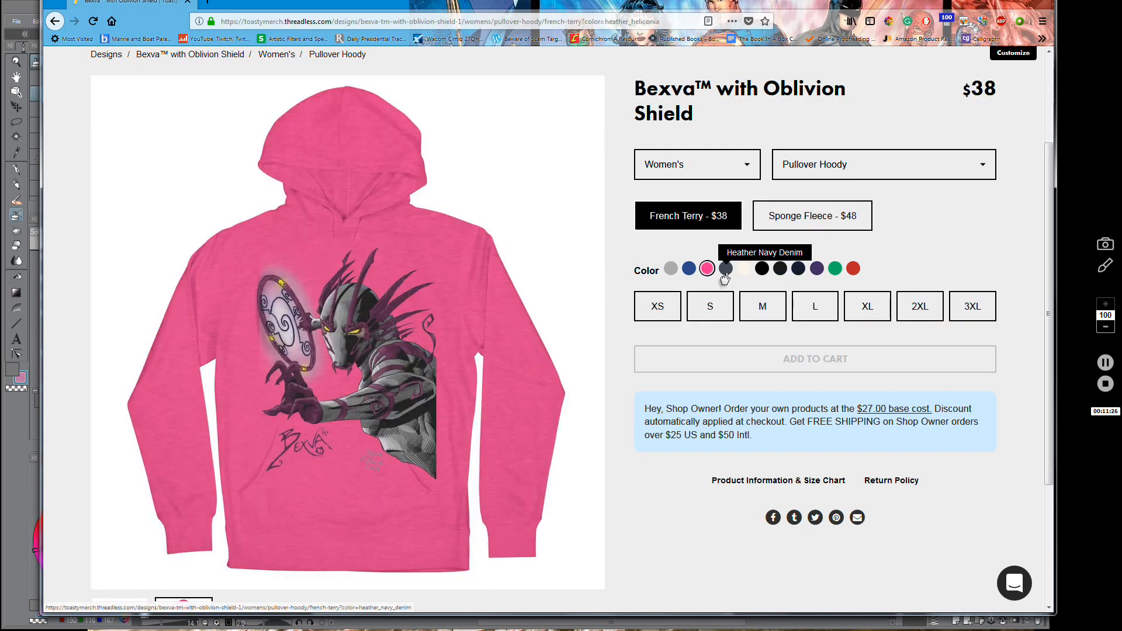
pyautogui.click(853, 270)
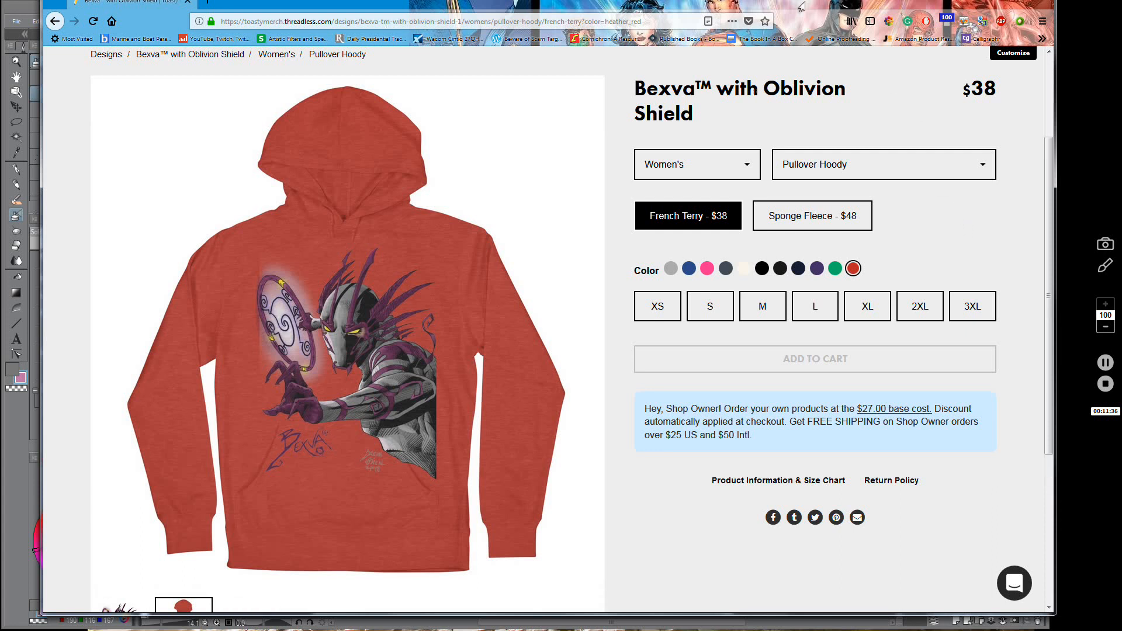
pyautogui.moveTo(796, 8); pyautogui.dragTo(783, 25)
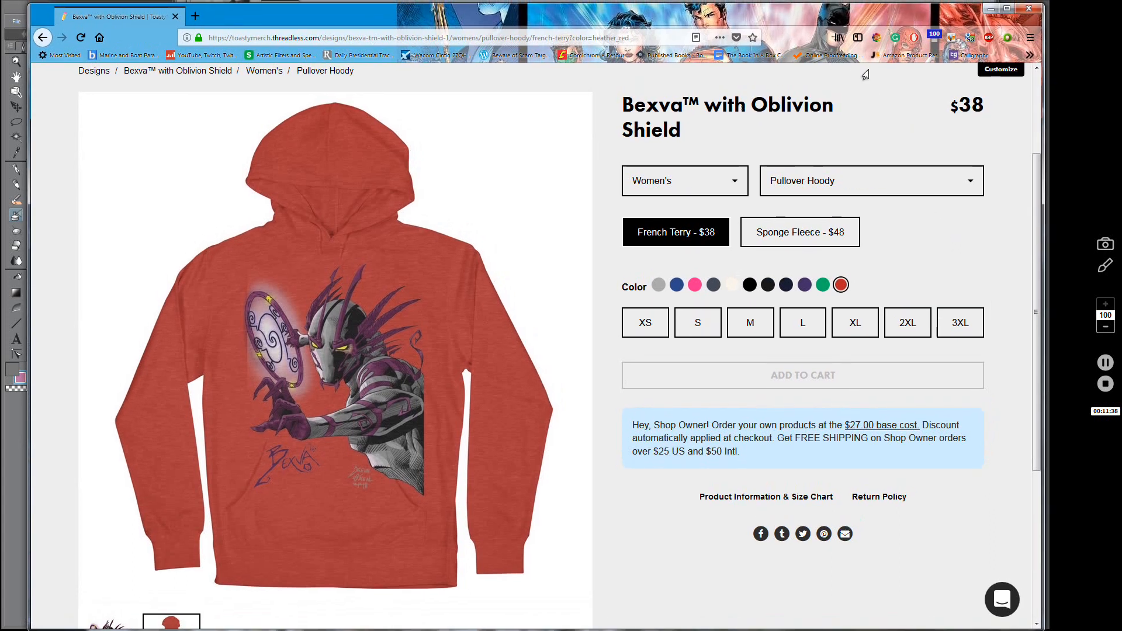